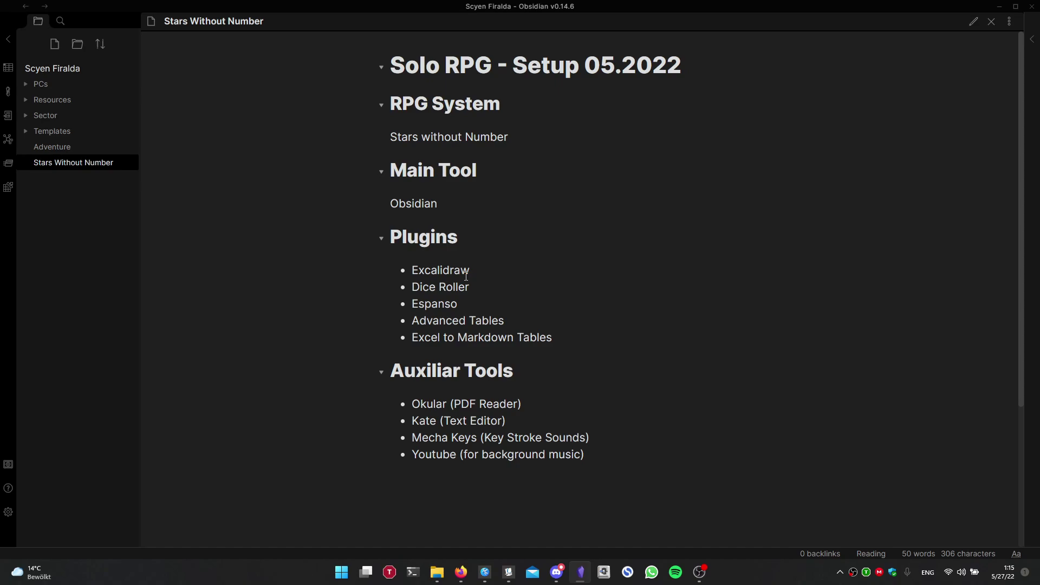
- Bring the Stars Without Number rulebook PDF to the front in Okular
{"action": "left_click_drag", "start_coordinate": [470, 271], "coordinate": [408, 271]}
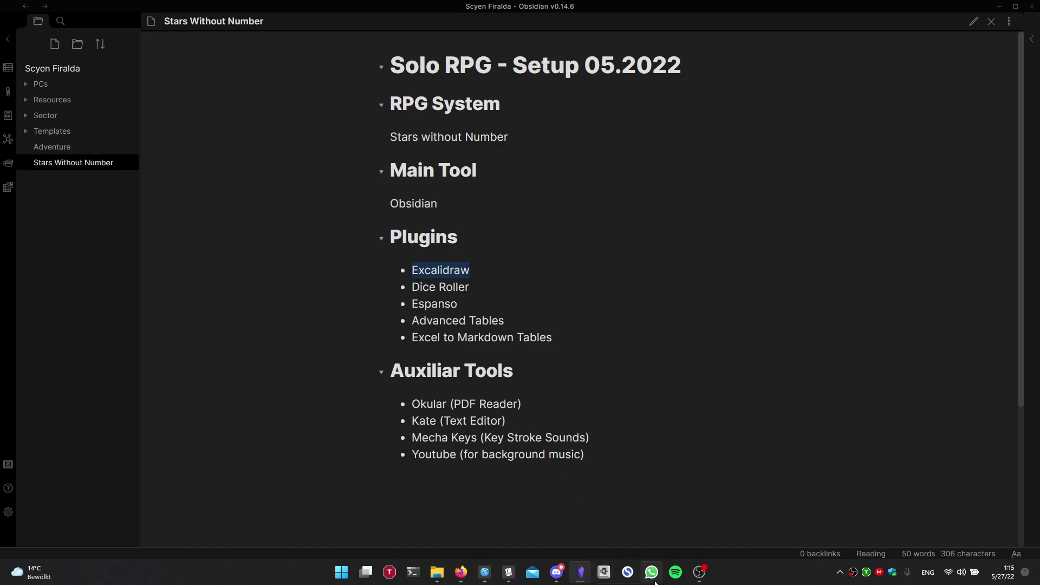
{"action": "mouse_move", "coordinate": [509, 574]}
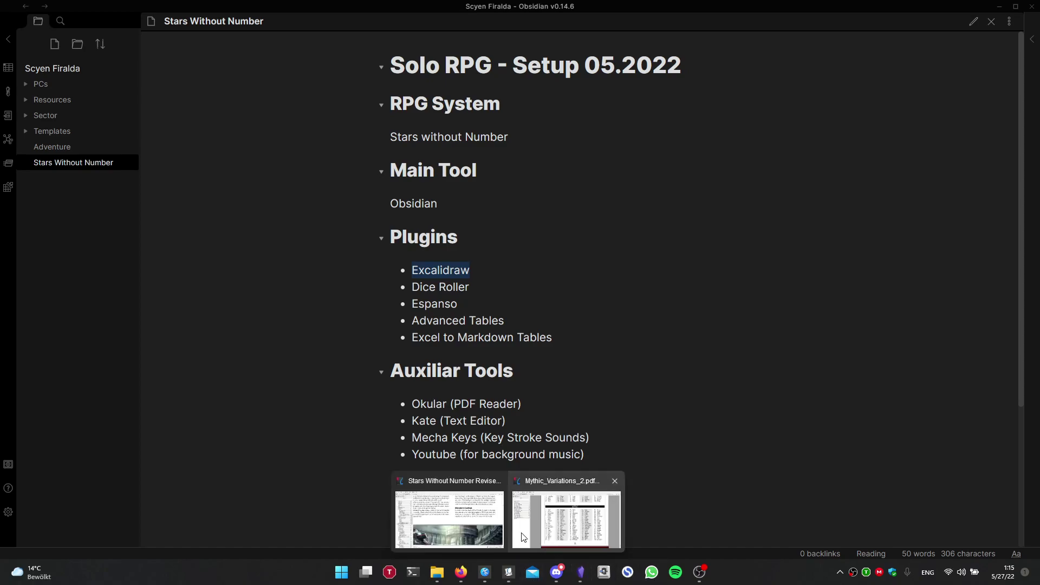
{"action": "left_click", "coordinate": [493, 534]}
{"action": "scroll", "coordinate": [508, 341], "scroll_direction": "up", "scroll_amount": 10}
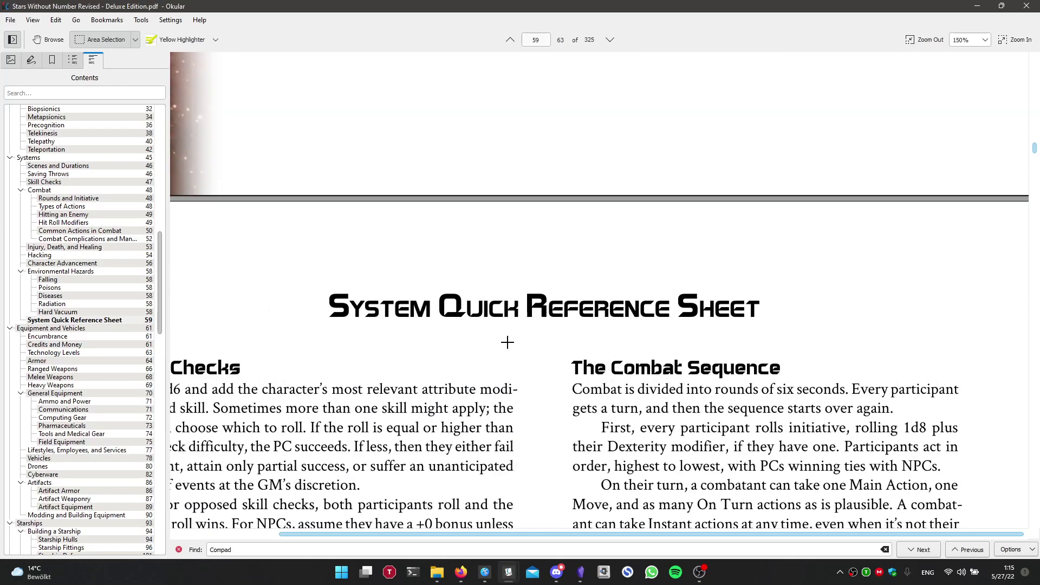
{"action": "scroll", "coordinate": [508, 341], "scroll_direction": "down", "scroll_amount": 1}
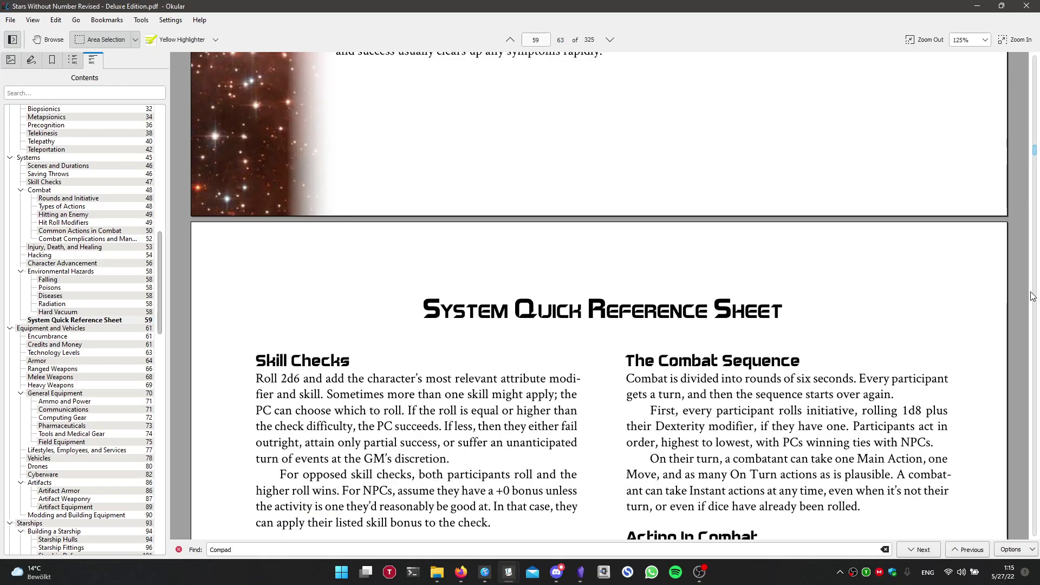
- Return the rulebook to its cover page and open the selection-mode list
{"action": "left_click_drag", "start_coordinate": [1034, 149], "coordinate": [1033, 60]}
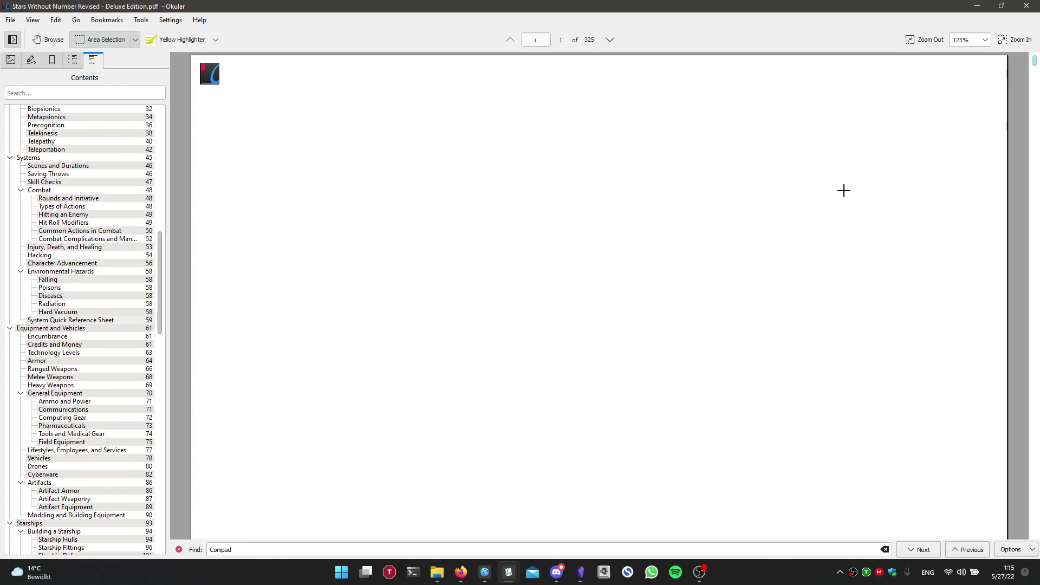
{"action": "scroll", "coordinate": [843, 191], "scroll_direction": "down", "scroll_amount": 2}
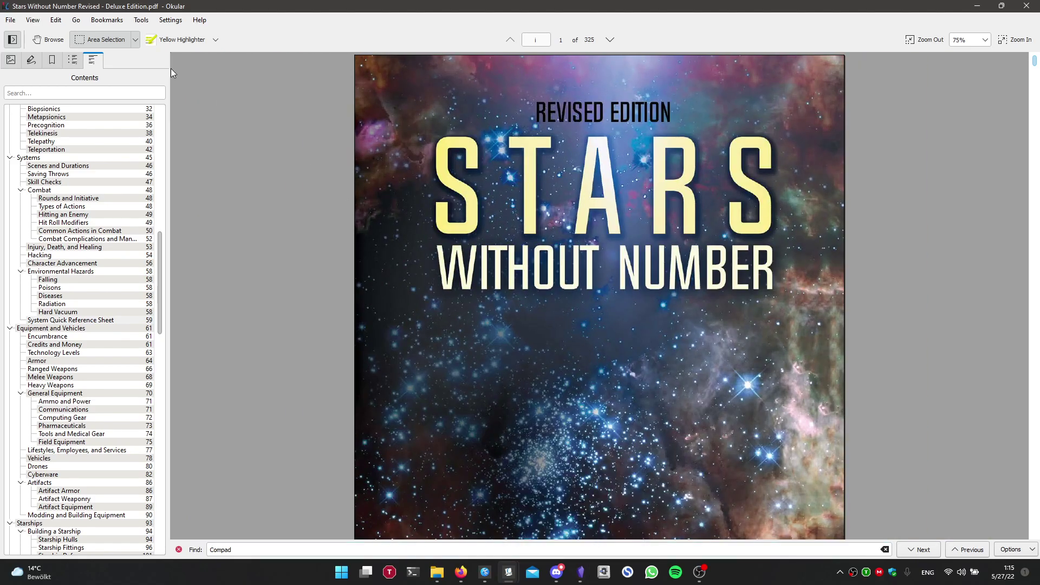
{"action": "left_click", "coordinate": [135, 39]}
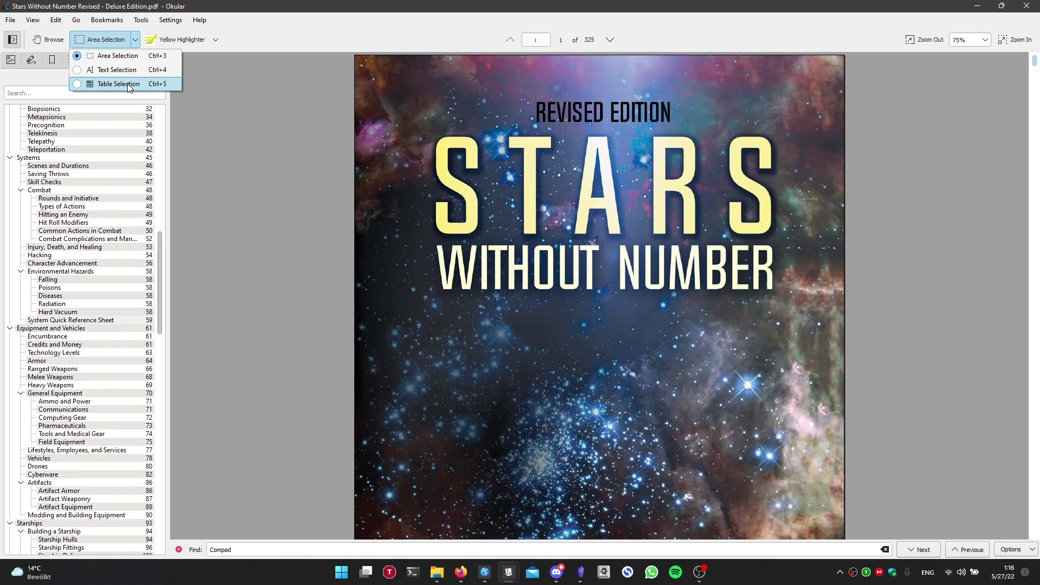
- Area-select the d20 Background table on page 13 with the rectangle selection mode
{"action": "left_click", "coordinate": [125, 56]}
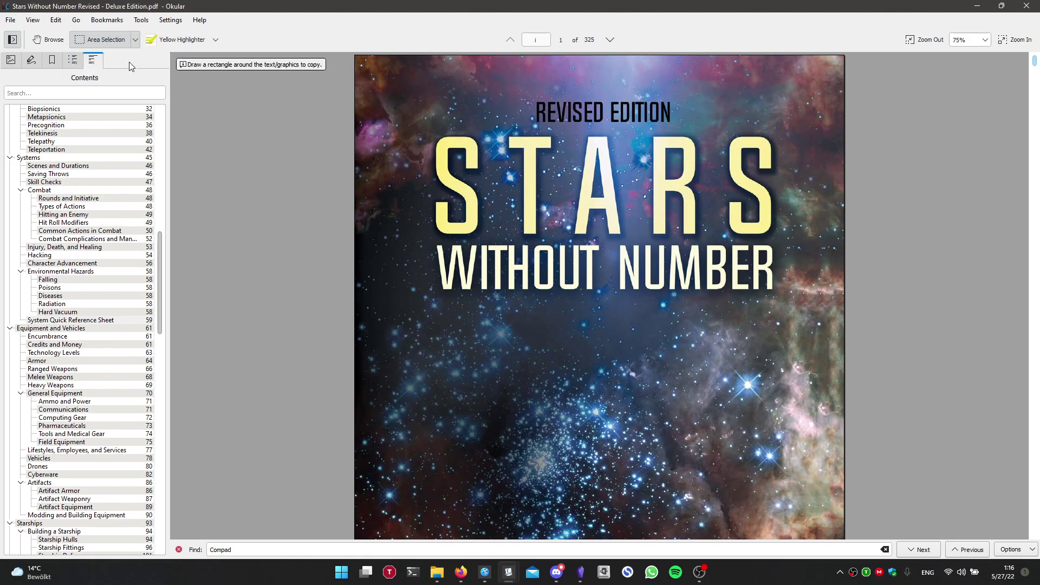
{"action": "scroll", "coordinate": [439, 390], "scroll_direction": "down", "scroll_amount": 20}
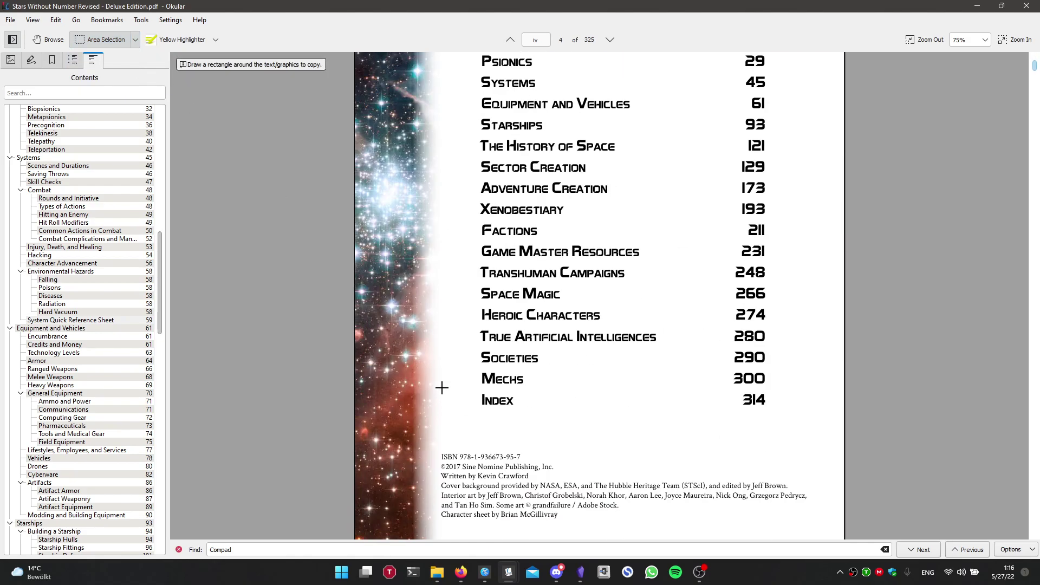
{"action": "scroll", "coordinate": [443, 392], "scroll_direction": "down", "scroll_amount": 20}
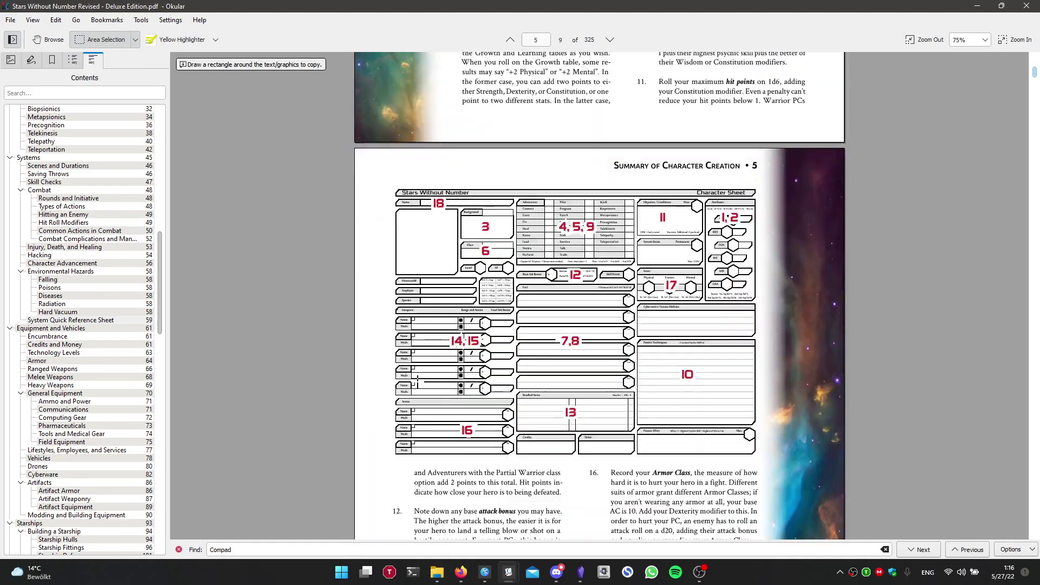
{"action": "scroll", "coordinate": [427, 369], "scroll_direction": "down", "scroll_amount": 20}
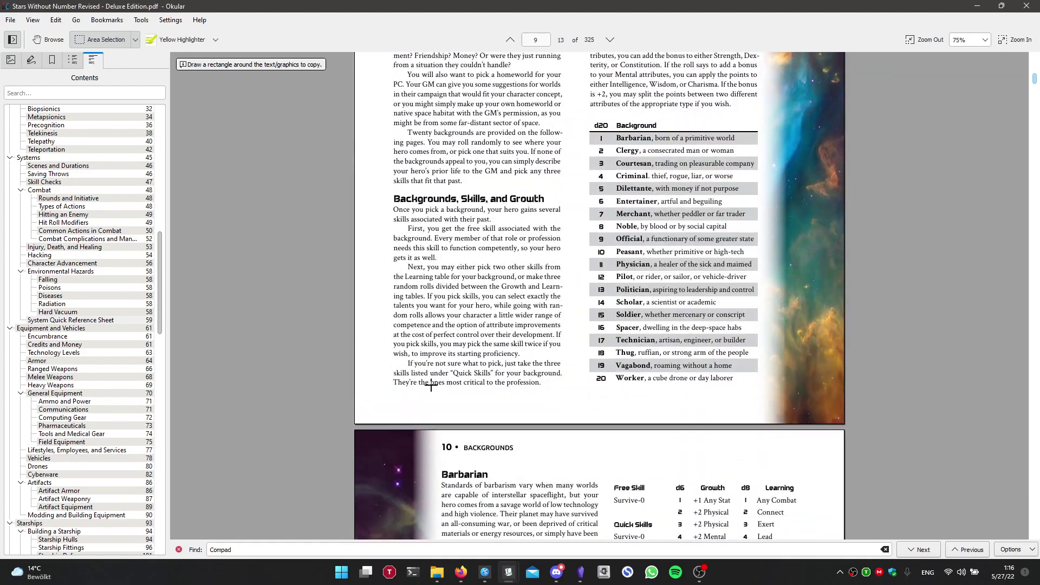
{"action": "scroll", "coordinate": [671, 178], "scroll_direction": "up", "scroll_amount": 3}
{"action": "mouse_move", "coordinate": [576, 139]}
{"action": "left_mouse_down"}
{"action": "mouse_move", "coordinate": [916, 526]}
{"action": "mouse_move", "coordinate": [914, 356]}
{"action": "mouse_move", "coordinate": [933, 420]}
{"action": "left_mouse_up"}
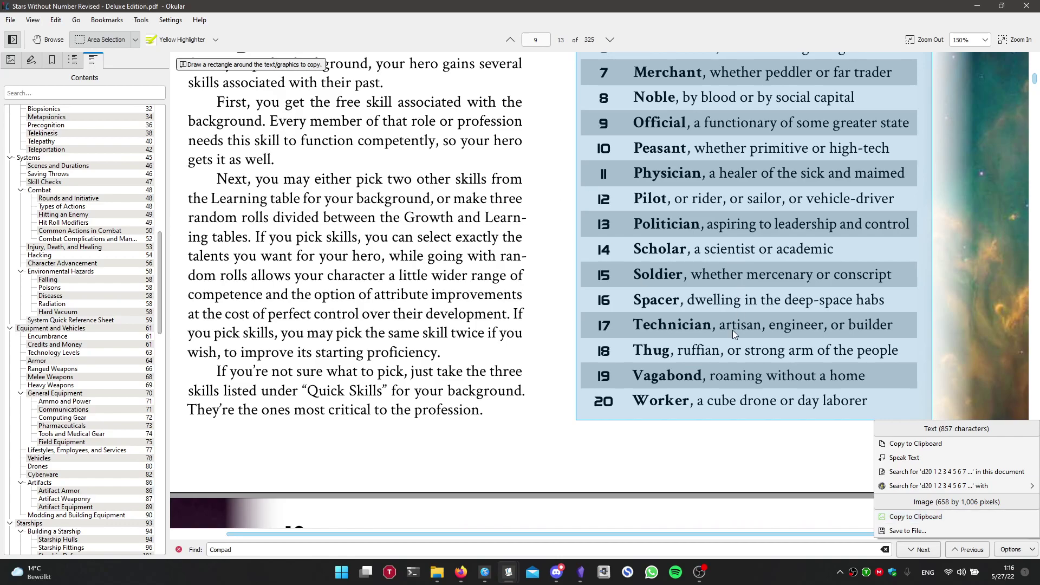
- Dismiss the selection menu, clear the selection and switch back to Obsidian
{"action": "mouse_move", "coordinate": [881, 484]}
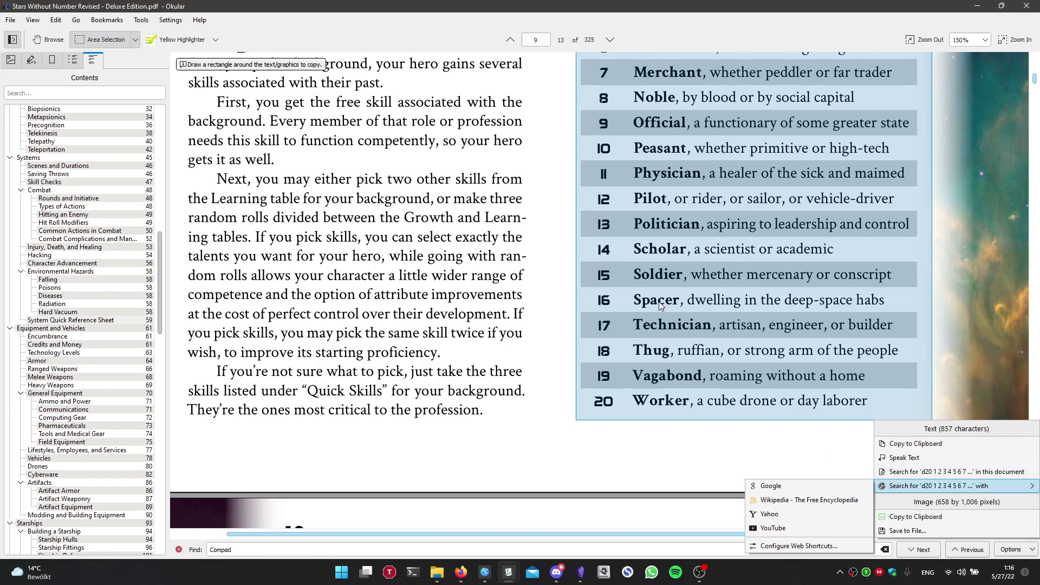
{"action": "key", "text": "Escape"}
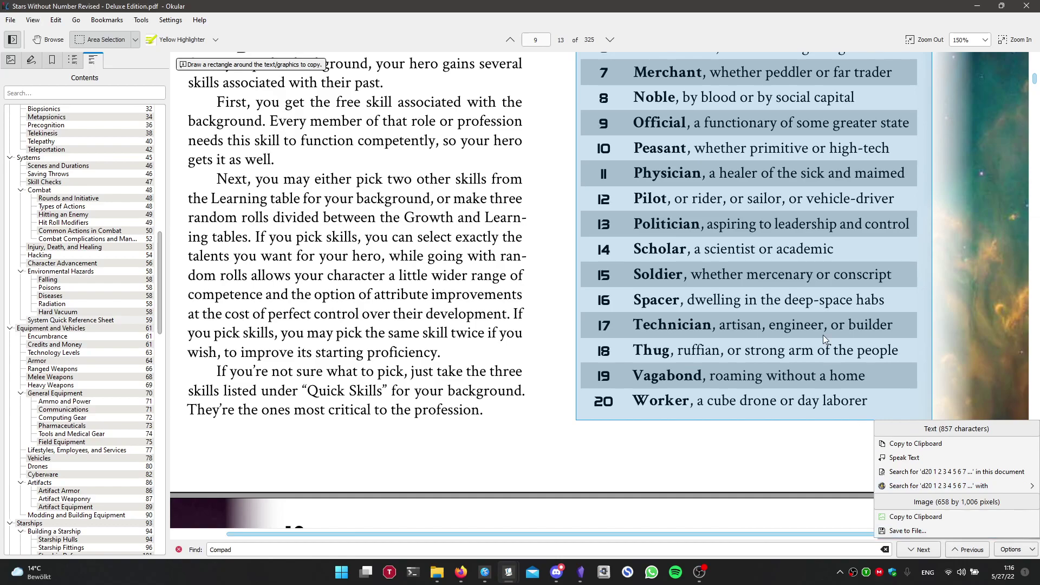
{"action": "key", "text": "Escape"}
{"action": "key", "text": "alt+Tab"}
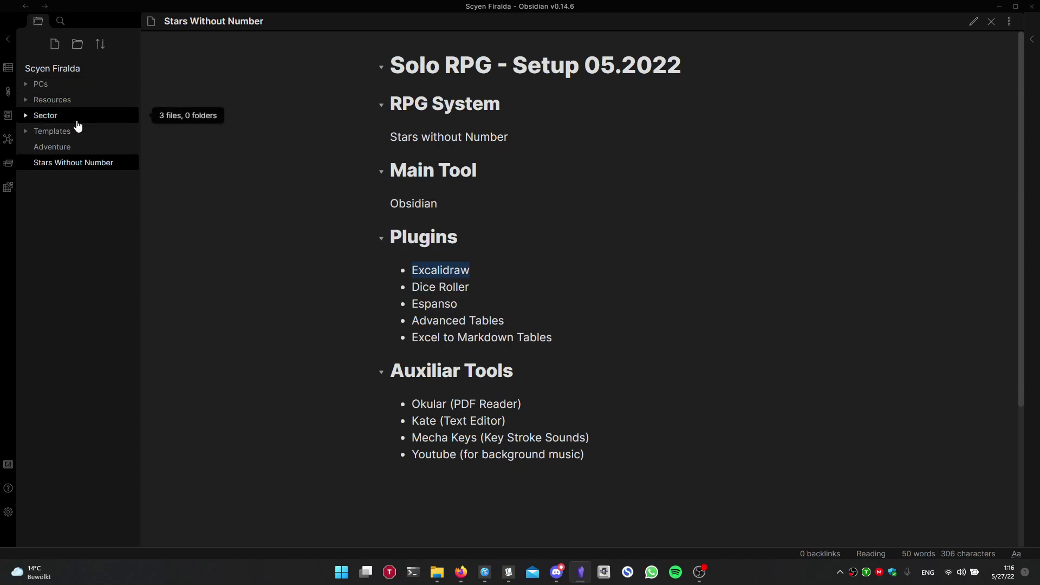
- Open the SWN Sheet drawing from the Templates folder and zoom the canvas
{"action": "left_click", "coordinate": [71, 132]}
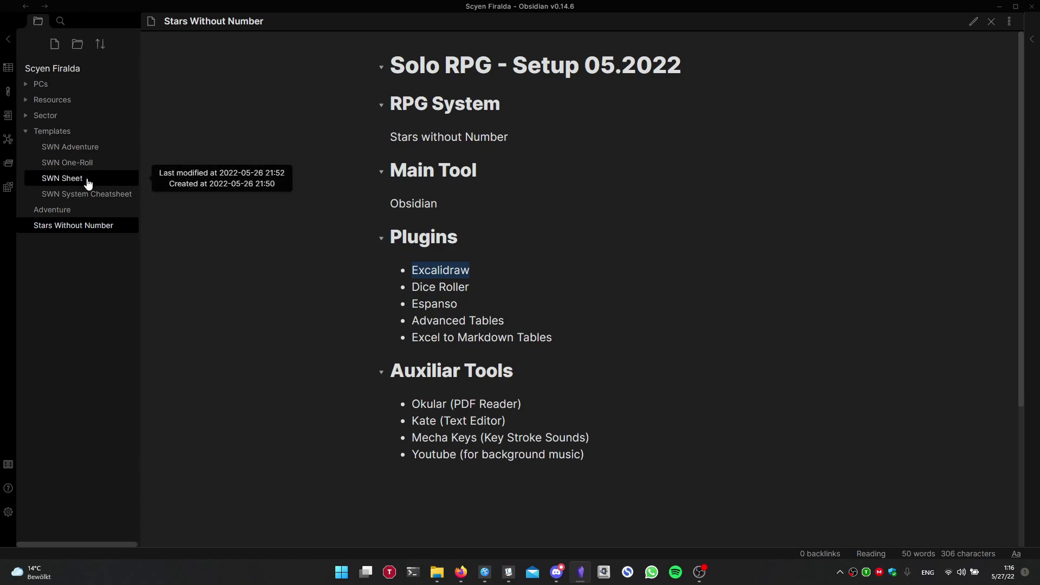
{"action": "left_click", "coordinate": [90, 180]}
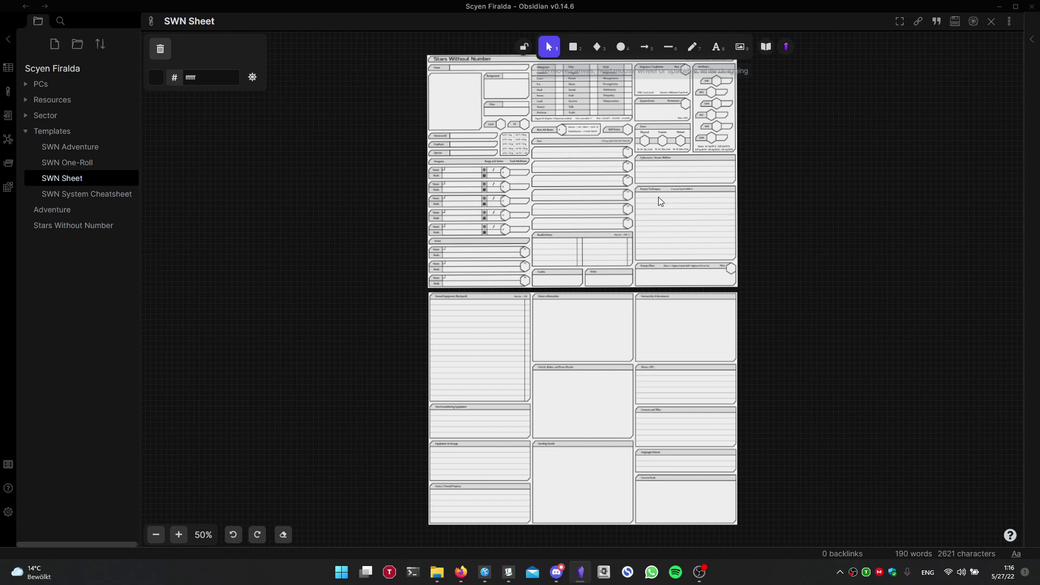
{"action": "scroll", "coordinate": [660, 202], "scroll_direction": "up", "scroll_amount": 10}
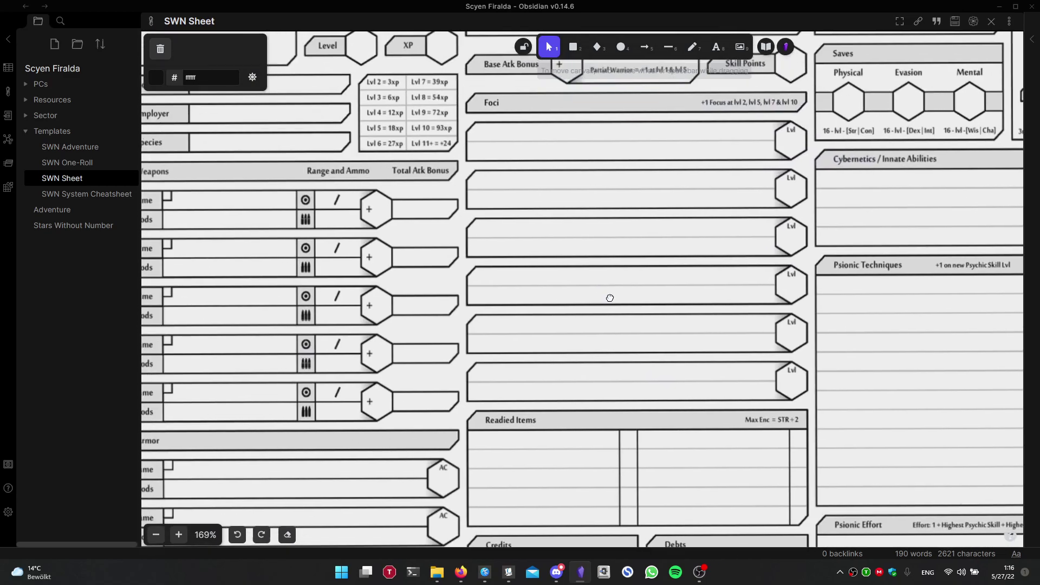
{"action": "scroll", "coordinate": [616, 306], "scroll_direction": "up", "scroll_amount": 6}
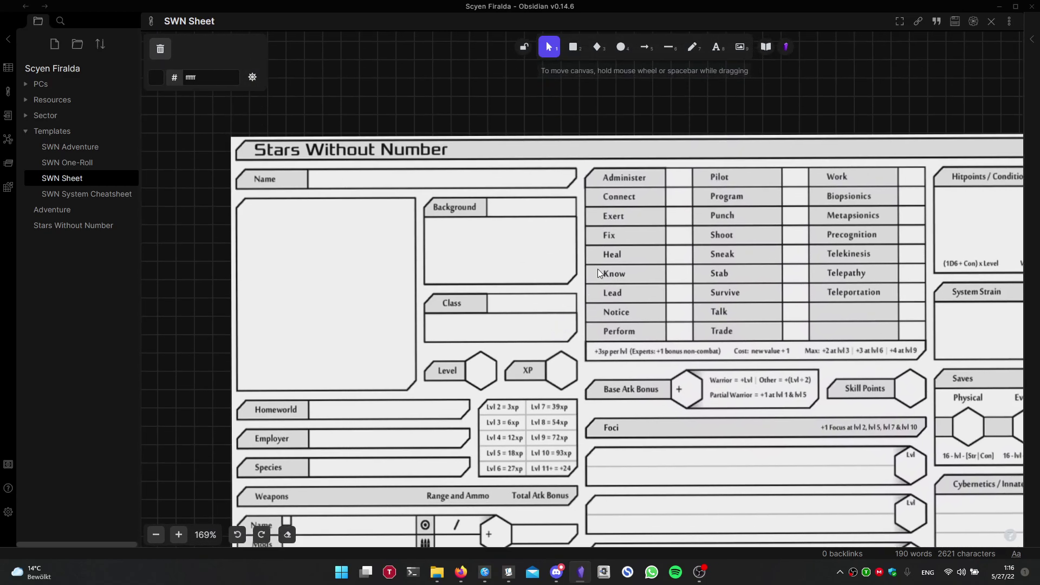
{"action": "scroll", "coordinate": [601, 272], "scroll_direction": "down", "scroll_amount": 5}
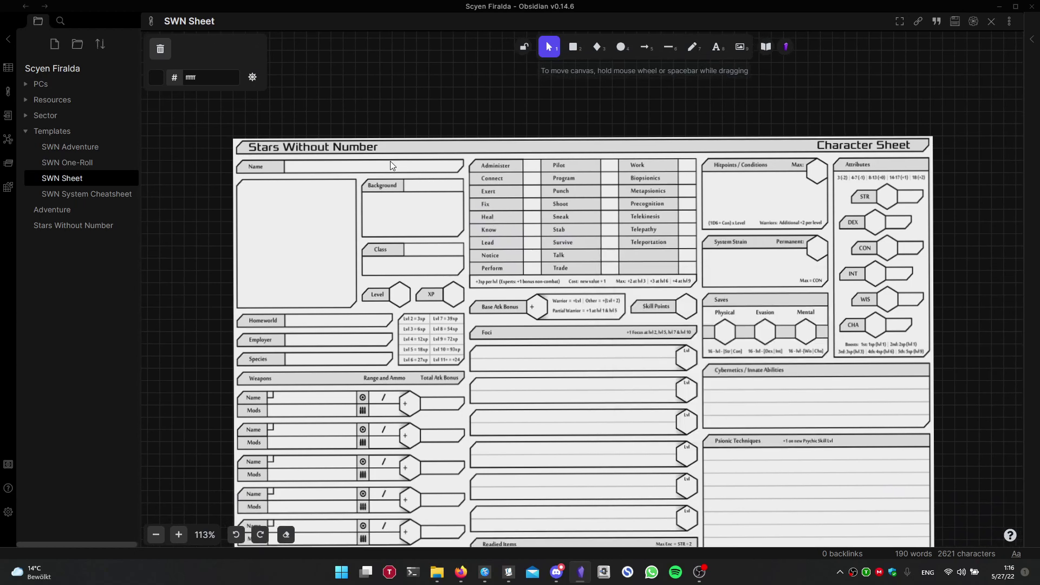
{"action": "scroll", "coordinate": [405, 172], "scroll_direction": "up", "scroll_amount": 1}
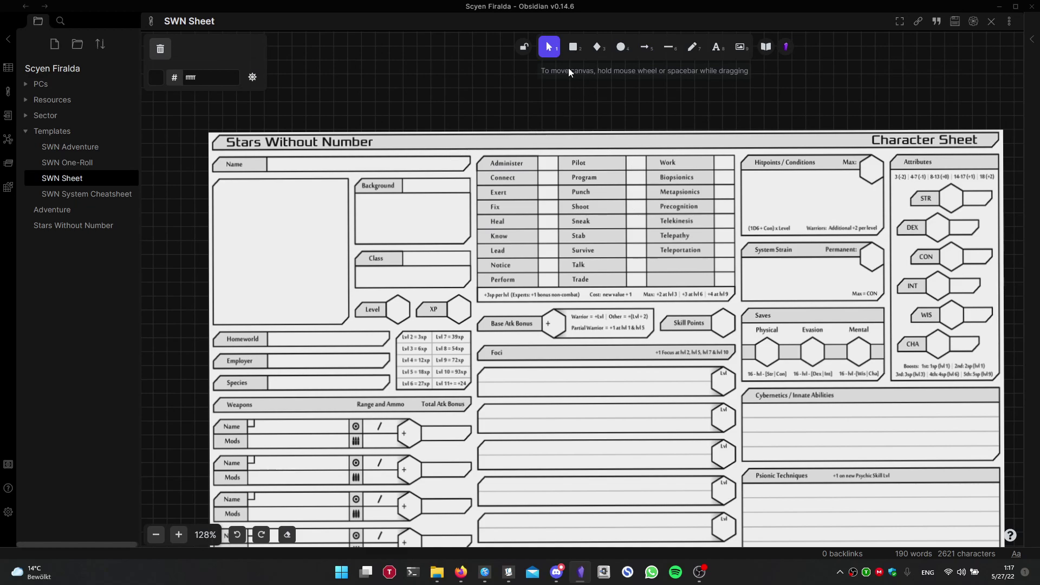
{"action": "scroll", "coordinate": [671, 142], "scroll_direction": "down", "scroll_amount": 1}
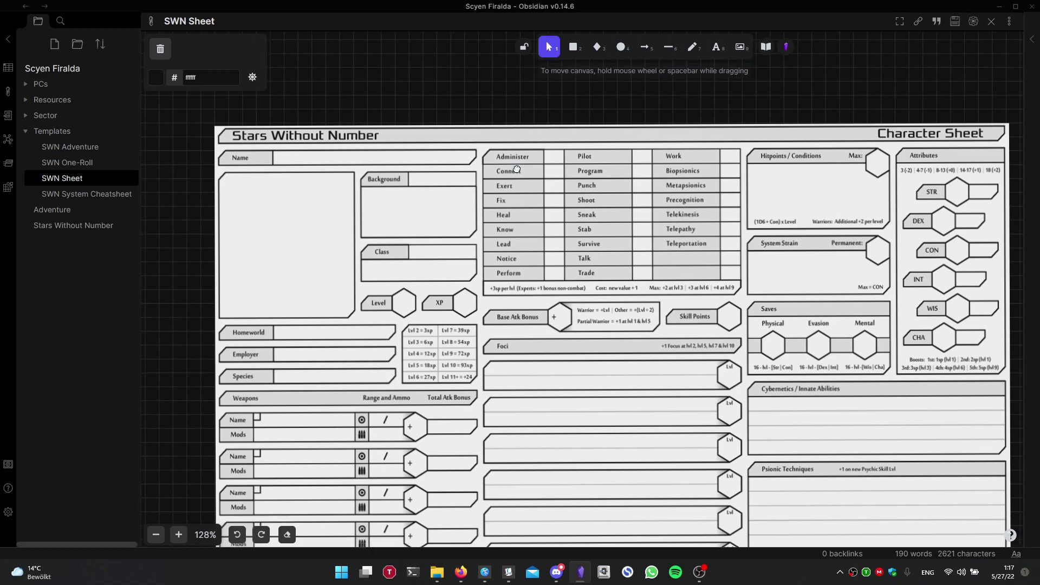
- Add indigo test text 'asd' near the sheet's Name field
{"action": "key", "text": "8"}
{"action": "left_click", "coordinate": [278, 163]}
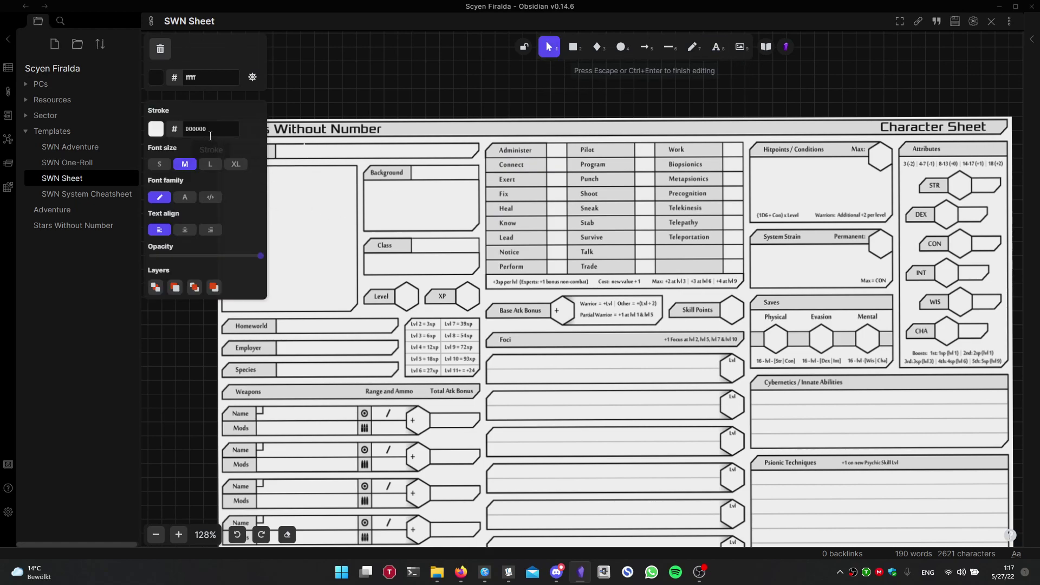
{"action": "type", "text": "asd"}
{"action": "key", "text": "ctrl+a"}
{"action": "left_click", "coordinate": [156, 129]}
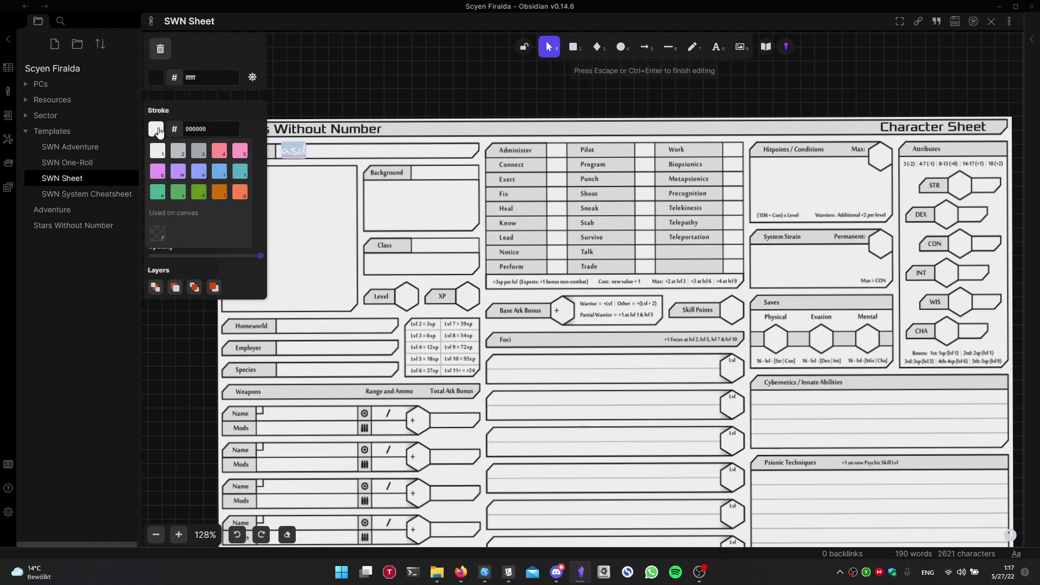
{"action": "left_click", "coordinate": [199, 172]}
{"action": "left_click", "coordinate": [328, 157]}
- Move the 'asd' test text below the Name field, then delete it
{"action": "left_click", "coordinate": [287, 152]}
{"action": "left_click_drag", "start_coordinate": [287, 152], "coordinate": [292, 154]}
{"action": "left_click_drag", "start_coordinate": [355, 205], "coordinate": [433, 211]}
{"action": "left_click", "coordinate": [368, 163]}
{"action": "left_click_drag", "start_coordinate": [367, 179], "coordinate": [374, 225]}
{"action": "key", "text": "Delete"}
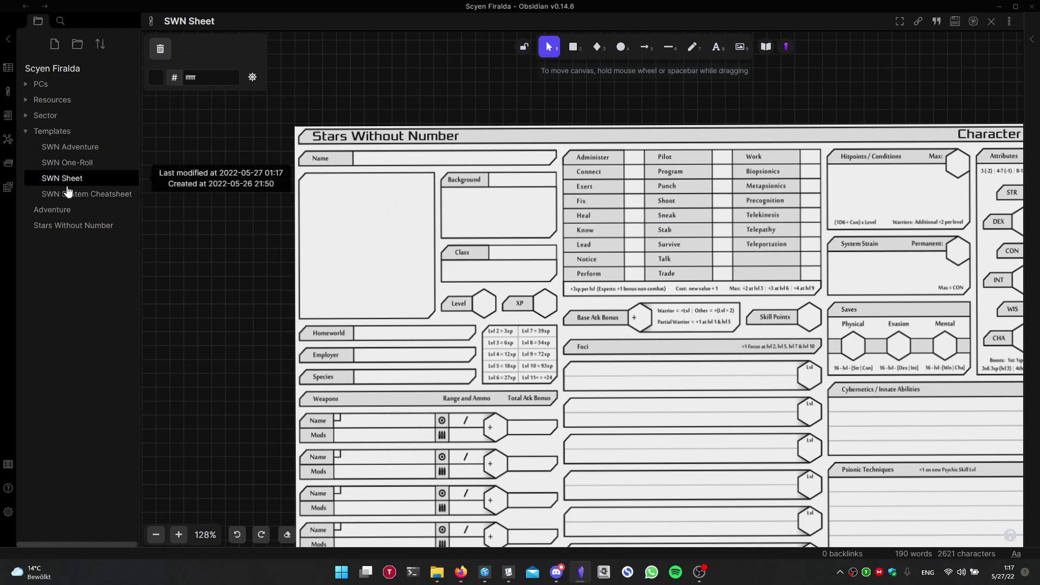
{"action": "scroll", "coordinate": [390, 209], "scroll_direction": "down", "scroll_amount": 2}
{"action": "scroll", "coordinate": [391, 209], "scroll_direction": "down", "scroll_amount": 1}
{"action": "scroll", "coordinate": [644, 205], "scroll_direction": "right", "scroll_amount": 2}
{"action": "scroll", "coordinate": [596, 184], "scroll_direction": "down", "scroll_amount": 3}
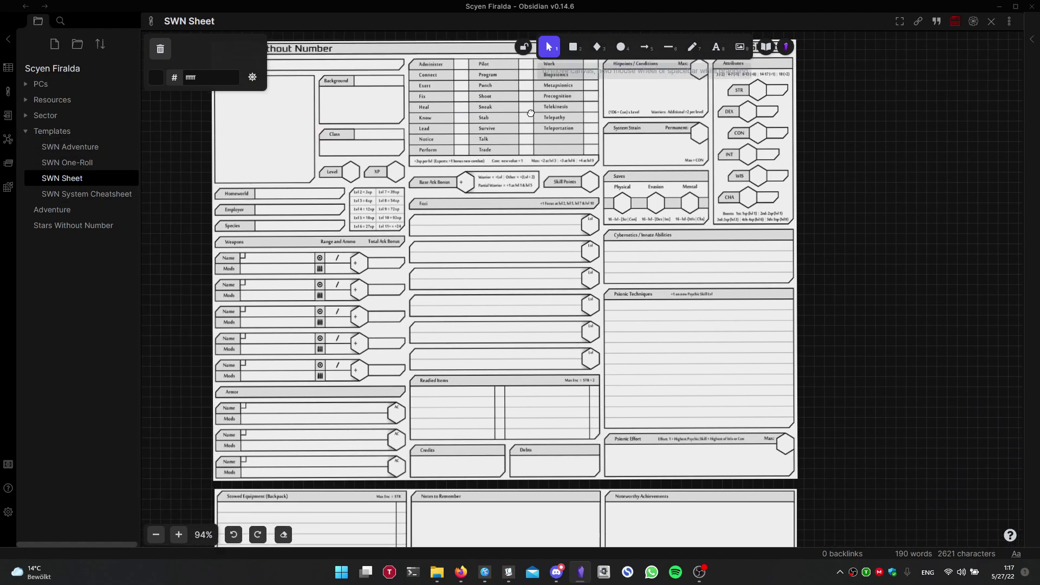
{"action": "scroll", "coordinate": [564, 161], "scroll_direction": "up", "scroll_amount": 1}
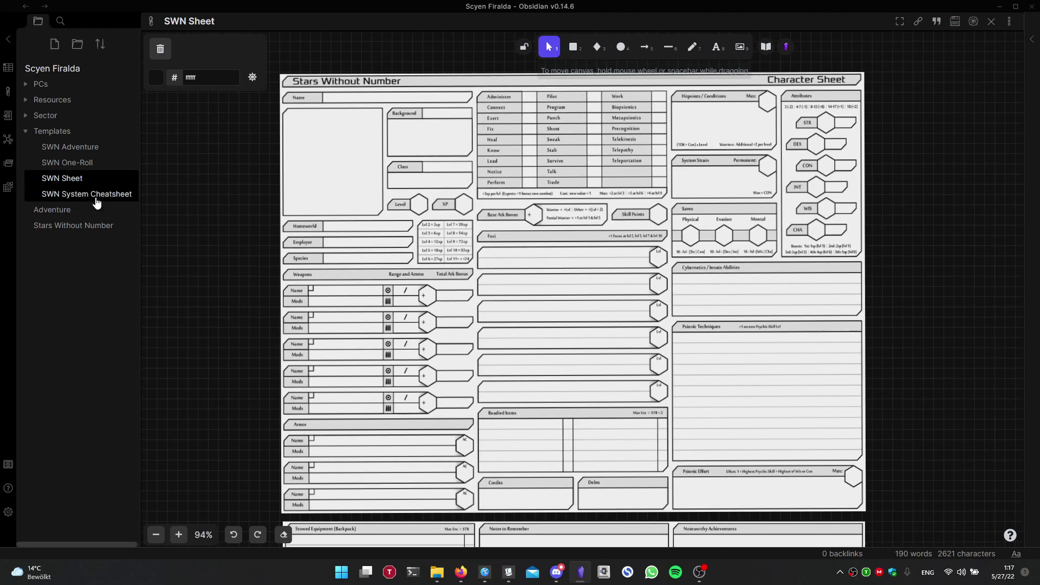
{"action": "left_click", "coordinate": [86, 169]}
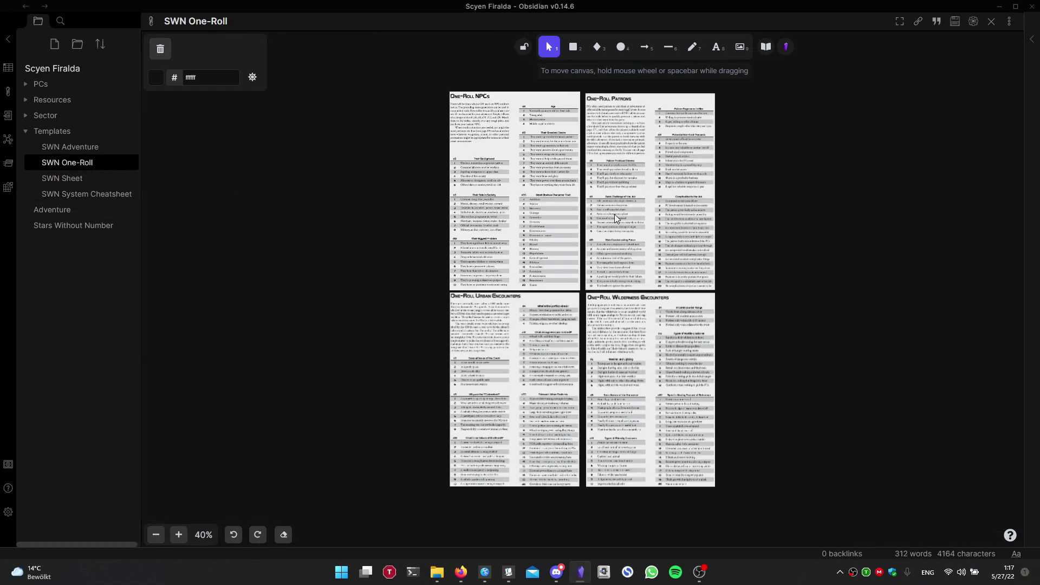
{"action": "scroll", "coordinate": [616, 213], "scroll_direction": "up", "scroll_amount": 9}
{"action": "scroll", "coordinate": [613, 299], "scroll_direction": "up", "scroll_amount": 2}
{"action": "scroll", "coordinate": [520, 227], "scroll_direction": "up", "scroll_amount": 2}
{"action": "scroll", "coordinate": [508, 203], "scroll_direction": "up", "scroll_amount": 3}
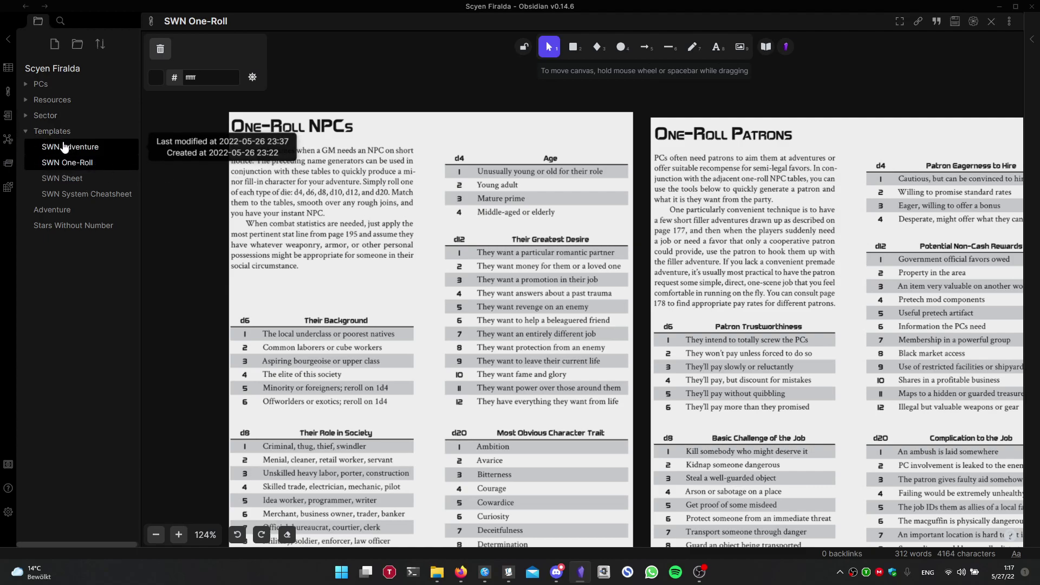
{"action": "left_click_drag", "start_coordinate": [745, 251], "coordinate": [721, 247]}
{"action": "scroll", "coordinate": [721, 247], "scroll_direction": "down", "scroll_amount": 8}
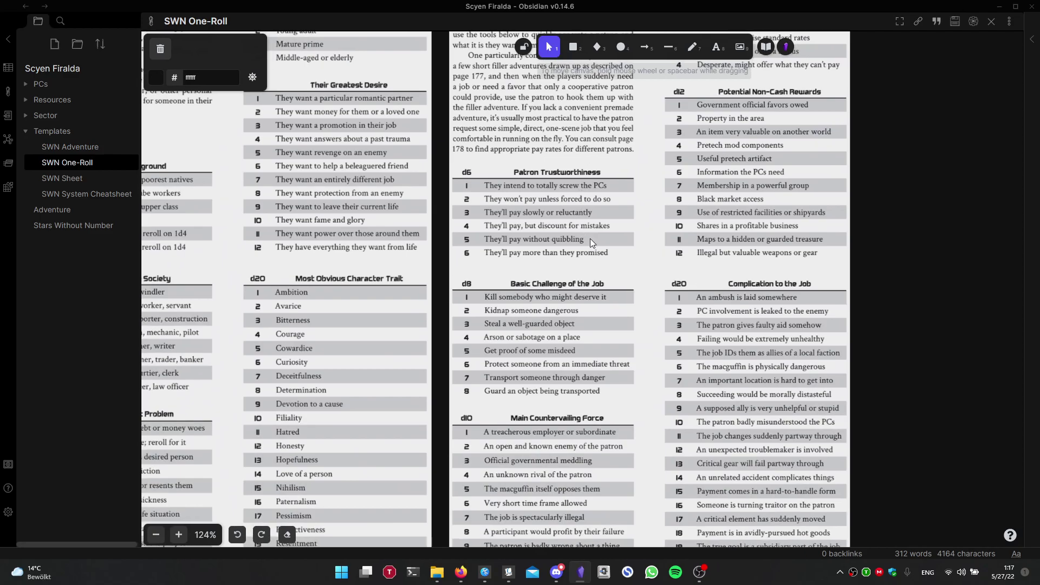
{"action": "scroll", "coordinate": [629, 181], "scroll_direction": "up", "scroll_amount": 1}
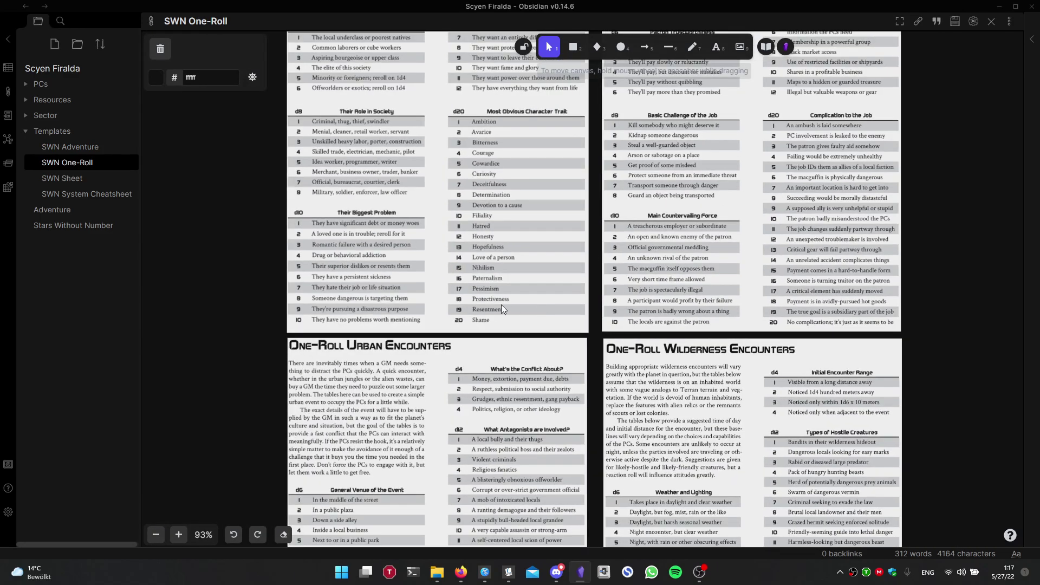
{"action": "scroll", "coordinate": [454, 302], "scroll_direction": "down", "scroll_amount": 2}
{"action": "mouse_move", "coordinate": [454, 302]}
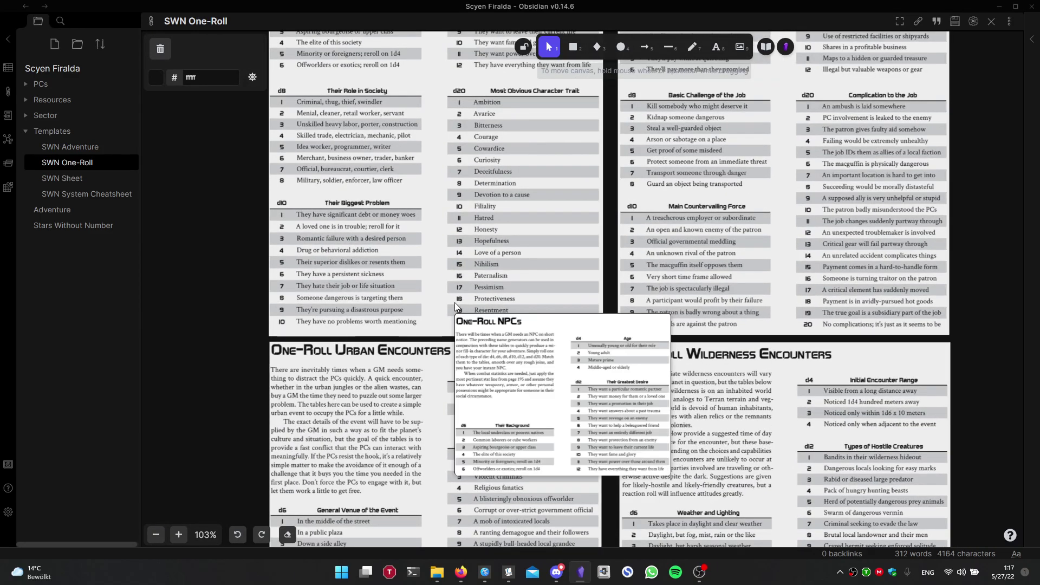
- Search the vault for 'Cheats' and open the SWN System Cheatsheet note
{"action": "key", "text": "ctrl+shift+f"}
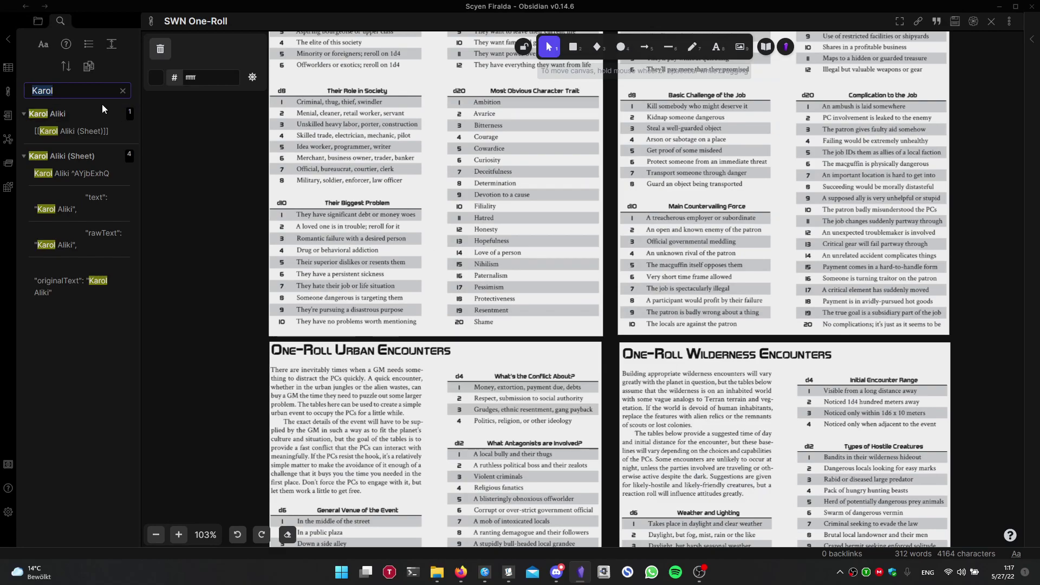
{"action": "type", "text": "Cheat"}
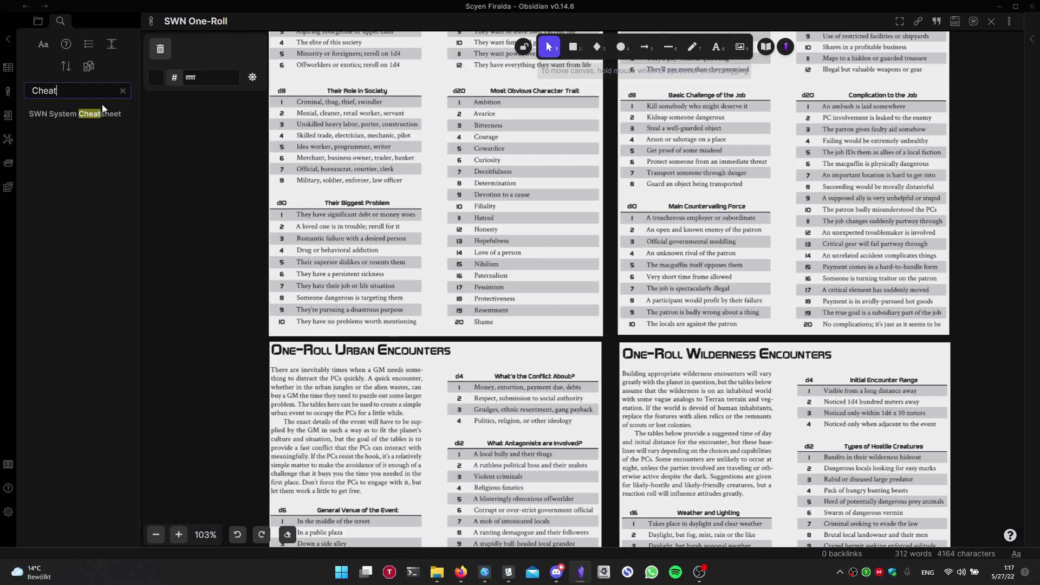
{"action": "type", "text": "s"}
{"action": "left_click", "coordinate": [112, 116]}
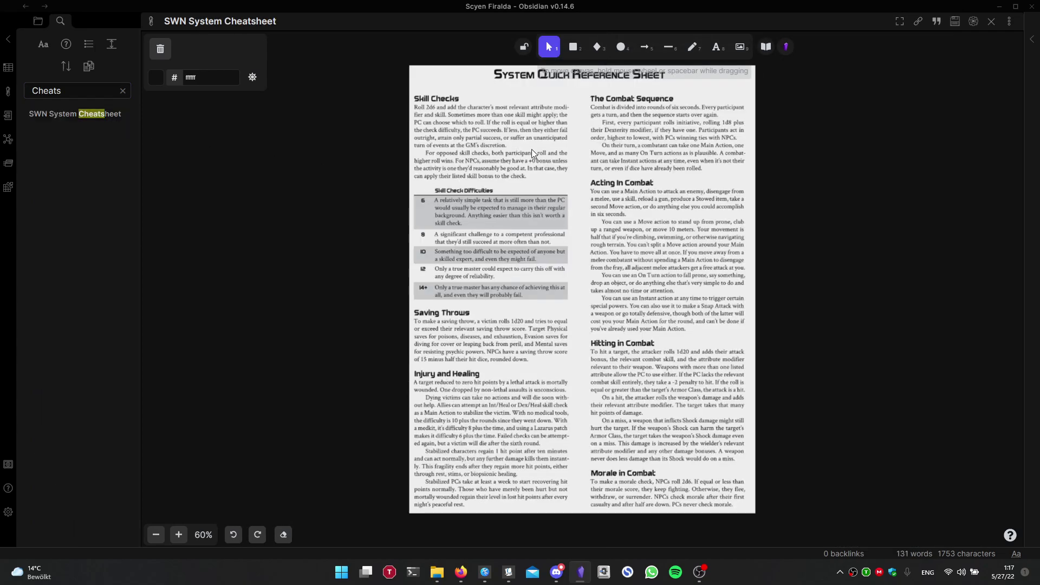
- Browse the System Quick Reference Sheet, then collapse the left sidebar
{"action": "scroll", "coordinate": [531, 145], "scroll_direction": "up", "scroll_amount": 5, "text": "ctrl"}
{"action": "scroll", "coordinate": [485, 148], "scroll_direction": "up", "scroll_amount": 3}
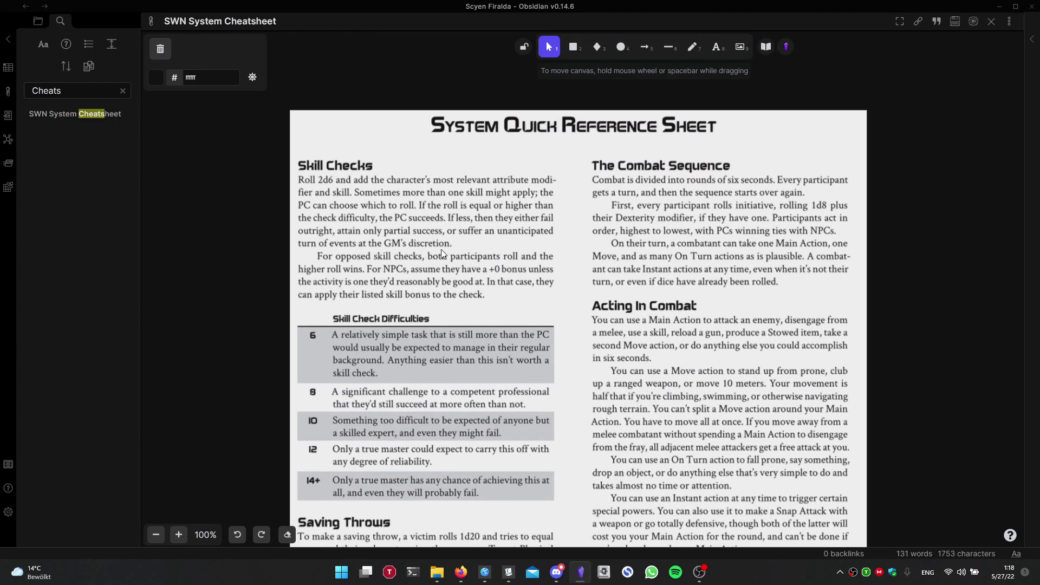
{"action": "left_click_drag", "start_coordinate": [441, 250], "coordinate": [432, 189]}
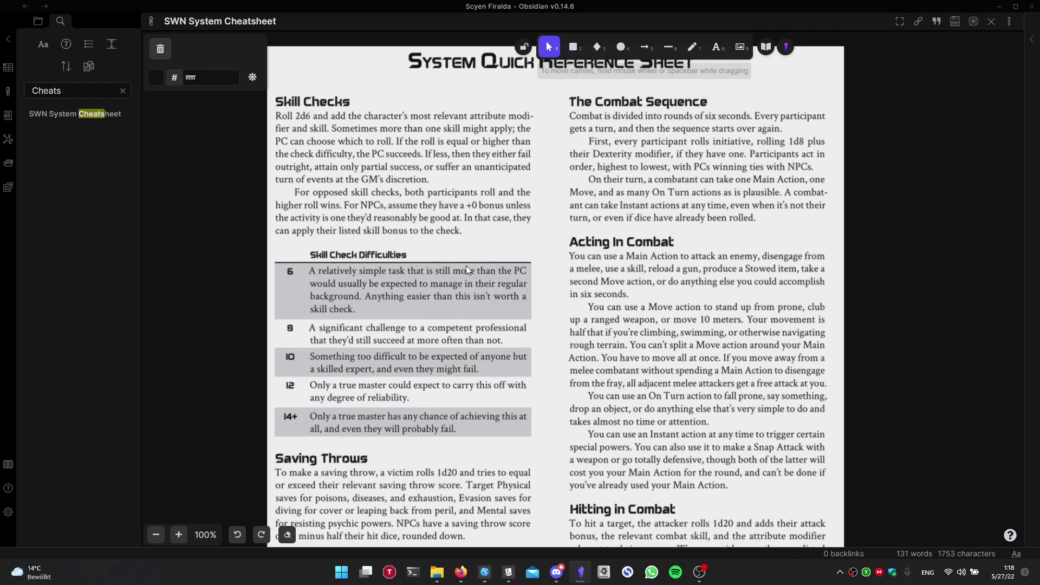
{"action": "scroll", "coordinate": [467, 266], "scroll_direction": "down", "scroll_amount": 2, "text": "ctrl"}
{"action": "scroll", "coordinate": [466, 318], "scroll_direction": "down", "scroll_amount": 4}
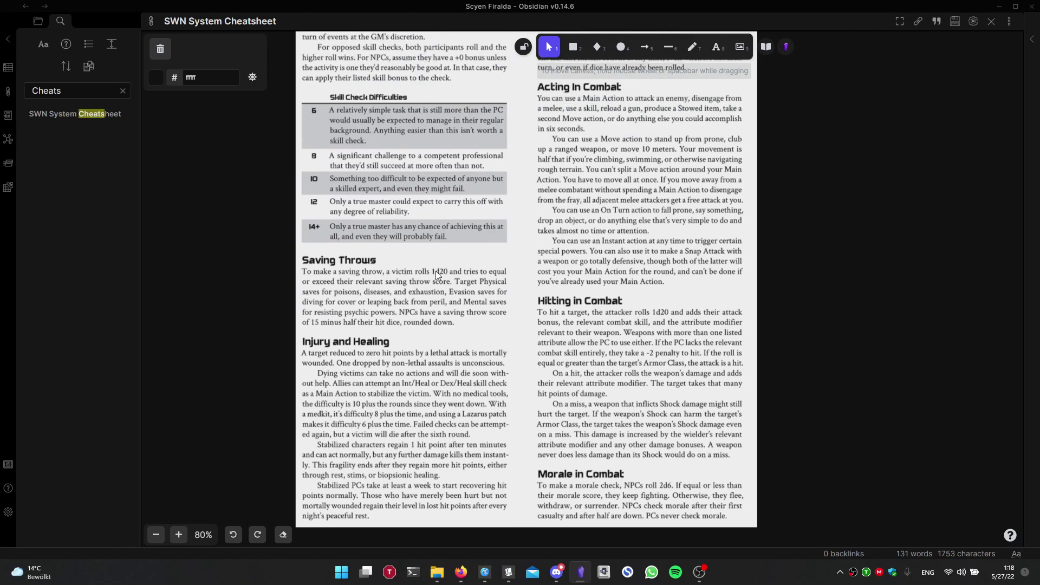
{"action": "scroll", "coordinate": [437, 280], "scroll_direction": "up", "scroll_amount": 1}
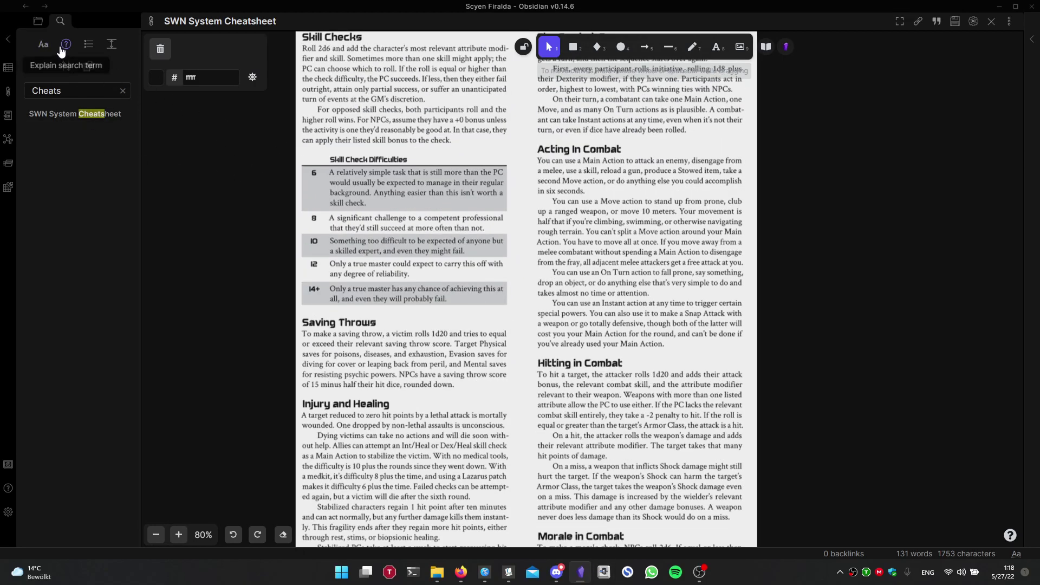
{"action": "left_click", "coordinate": [8, 39]}
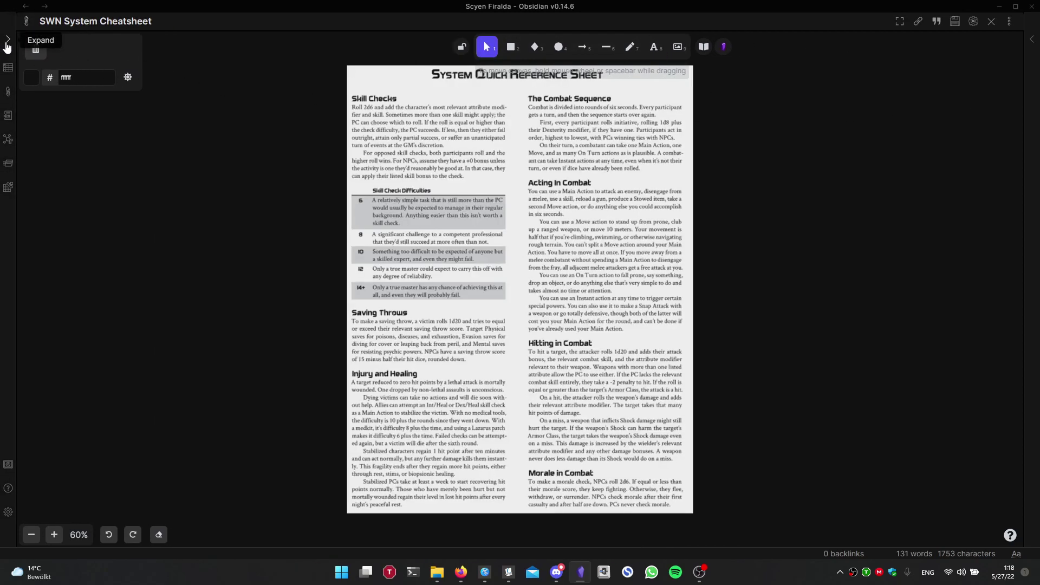
- Reopen the sidebar, clear the search and open Karol Aliki (Sheet) from the PCs folder
{"action": "left_click", "coordinate": [8, 39]}
{"action": "left_click", "coordinate": [122, 92]}
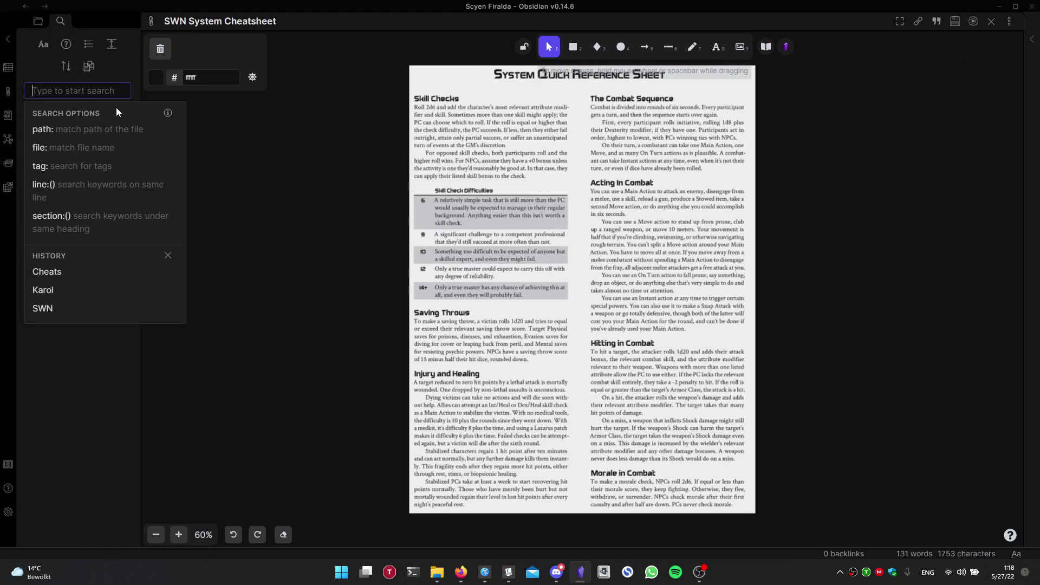
{"action": "left_click", "coordinate": [39, 21]}
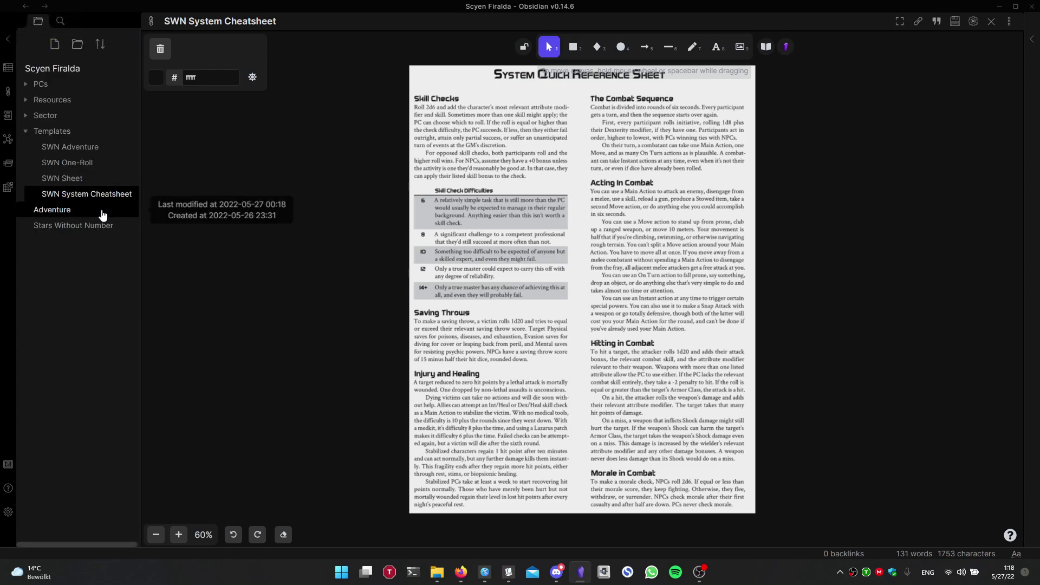
{"action": "left_click", "coordinate": [26, 131]}
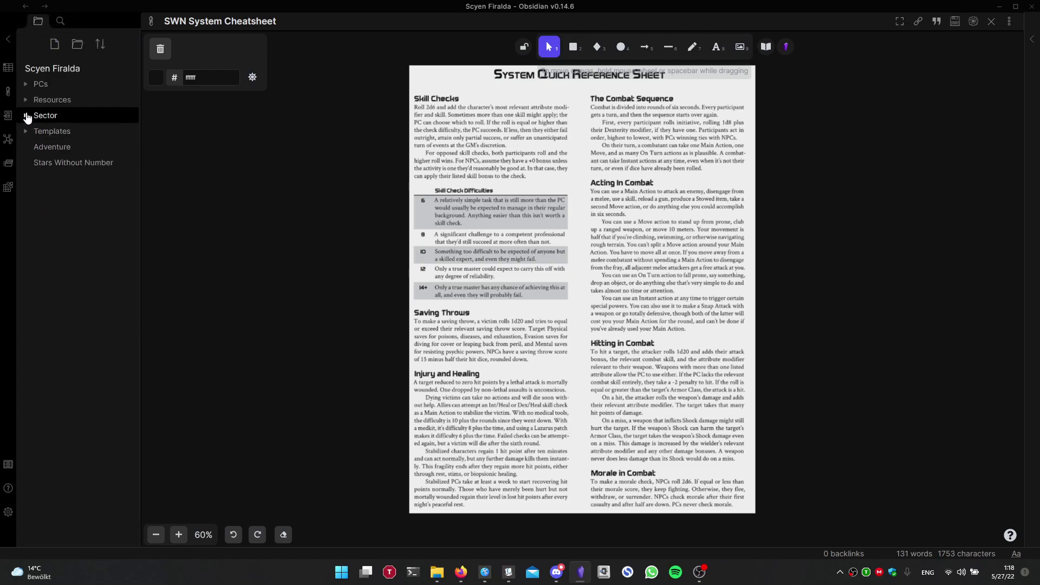
{"action": "left_click", "coordinate": [32, 84]}
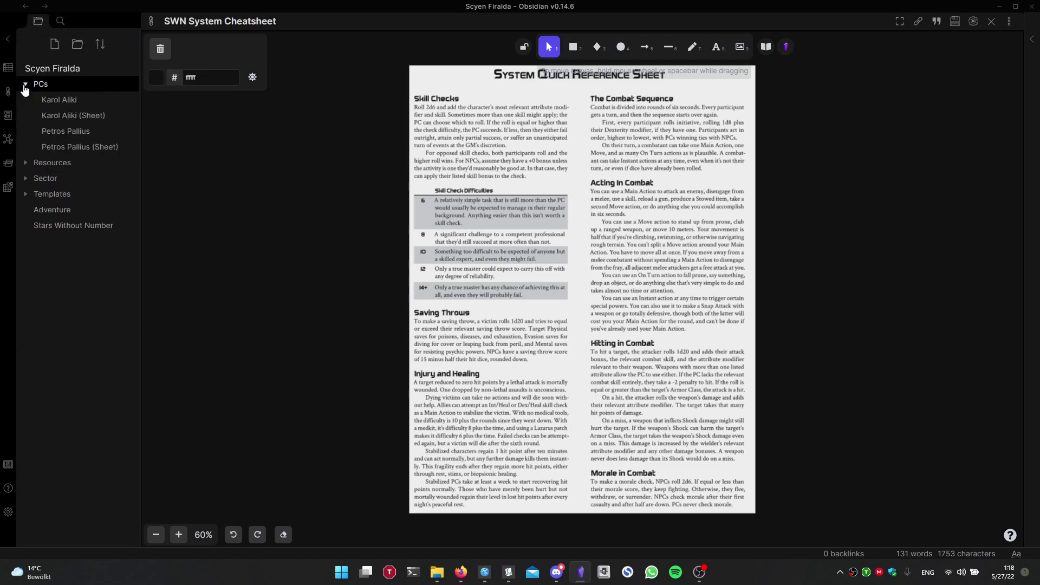
{"action": "left_click", "coordinate": [77, 115]}
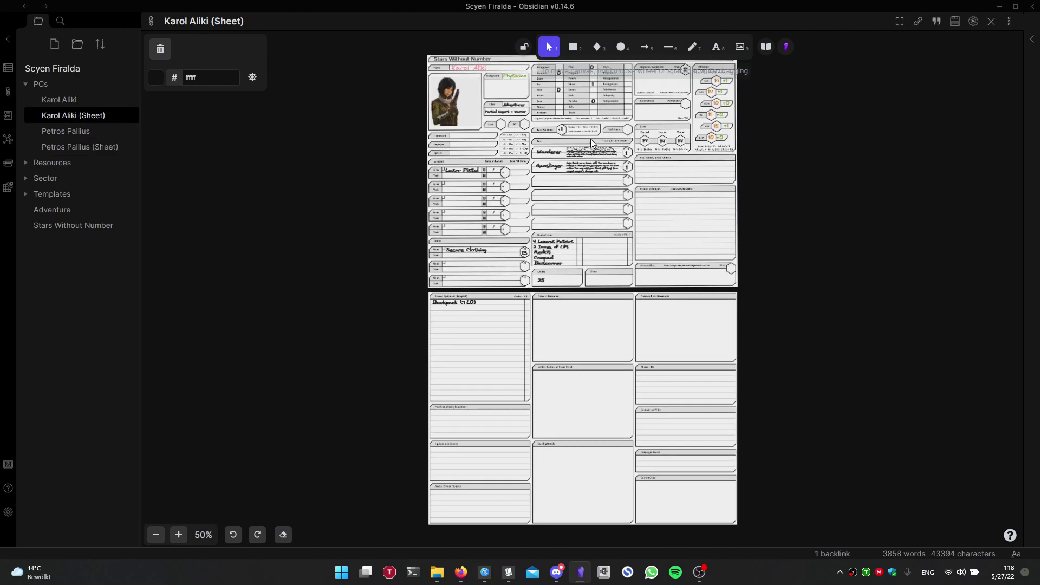
- Zoom and pan around the Karol Aliki character sheet drawing
{"action": "scroll", "coordinate": [499, 115], "scroll_direction": "up", "scroll_amount": 10}
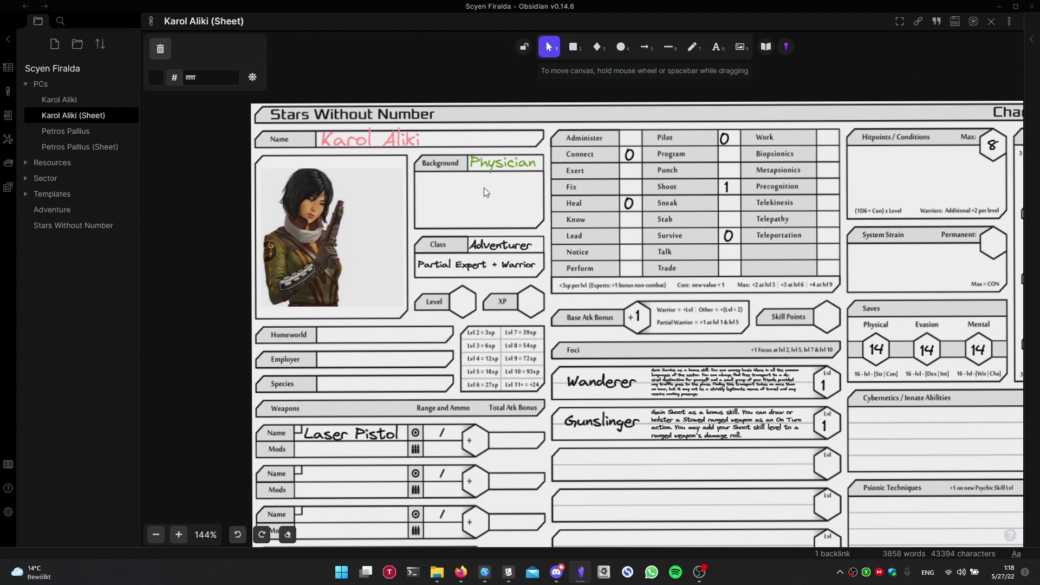
{"action": "left_click_drag", "start_coordinate": [511, 210], "coordinate": [400, 188]}
{"action": "scroll", "coordinate": [505, 252], "scroll_direction": "left", "scroll_amount": 3}
{"action": "scroll", "coordinate": [520, 216], "scroll_direction": "down", "scroll_amount": 2}
{"action": "scroll", "coordinate": [535, 180], "scroll_direction": "right", "scroll_amount": 5}
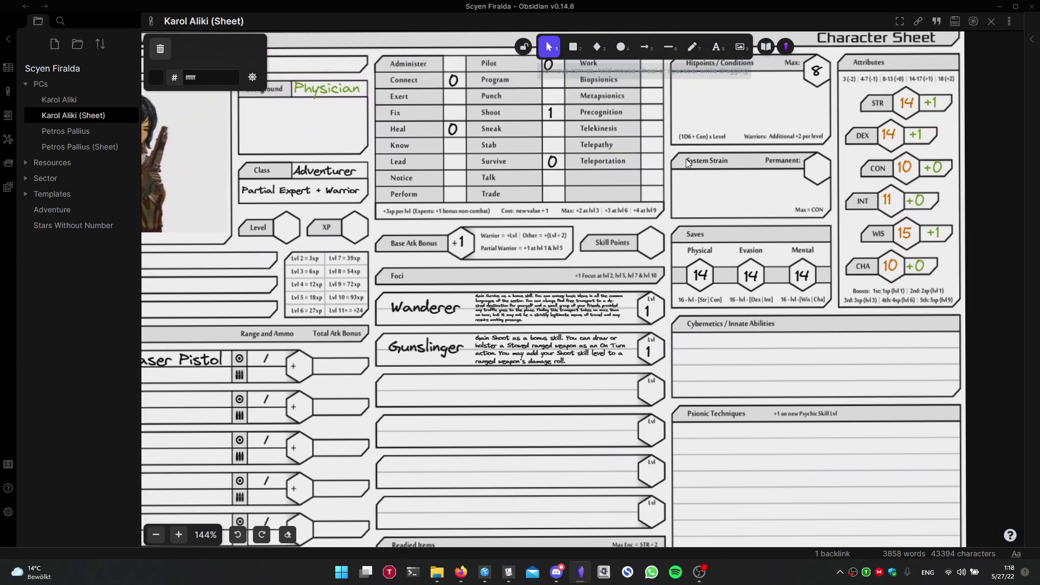
{"action": "left_click_drag", "start_coordinate": [623, 174], "coordinate": [568, 138]}
{"action": "scroll", "coordinate": [603, 212], "scroll_direction": "up", "scroll_amount": 5}
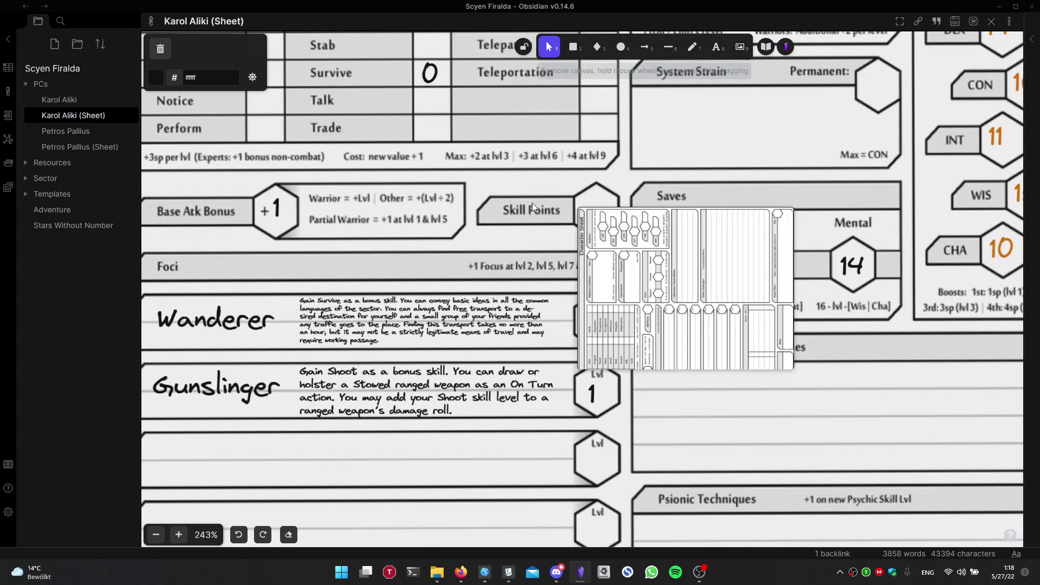
{"action": "scroll", "coordinate": [368, 318], "scroll_direction": "up", "scroll_amount": 5}
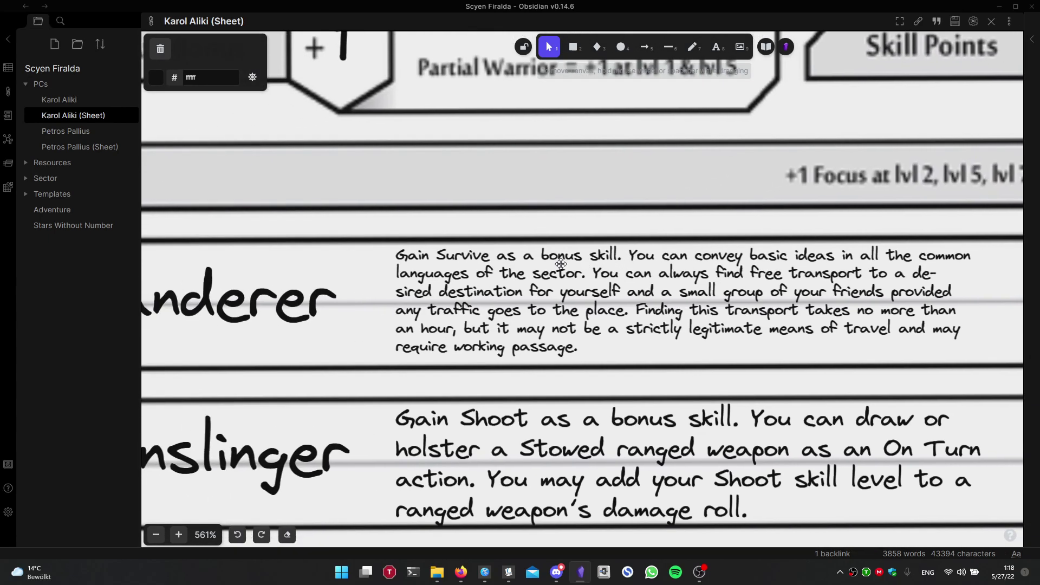
{"action": "scroll", "coordinate": [449, 271], "scroll_direction": "down", "scroll_amount": 4}
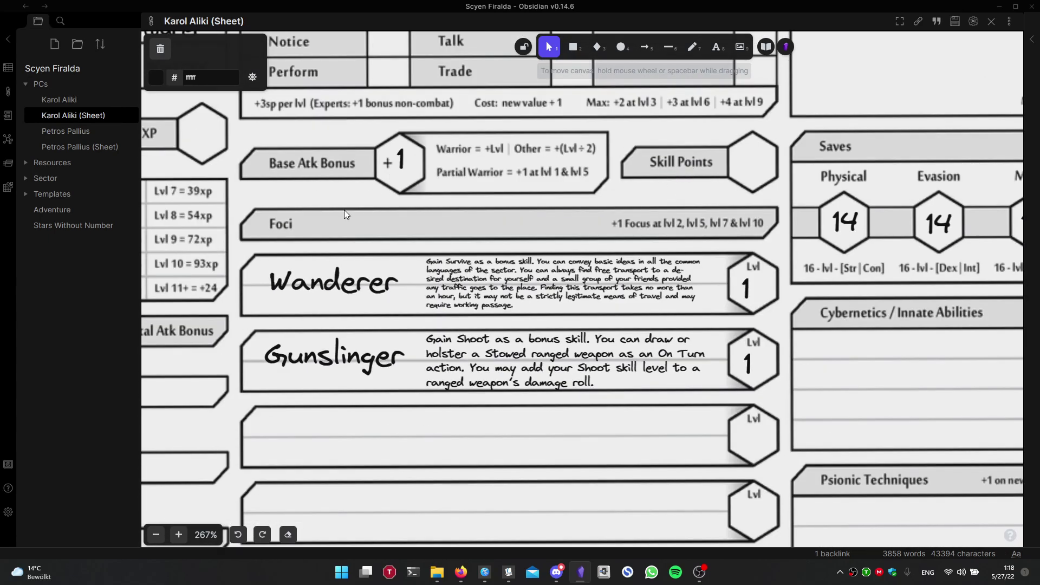
{"action": "scroll", "coordinate": [345, 216], "scroll_direction": "down", "scroll_amount": 4}
{"action": "scroll", "coordinate": [433, 243], "scroll_direction": "left", "scroll_amount": 5}
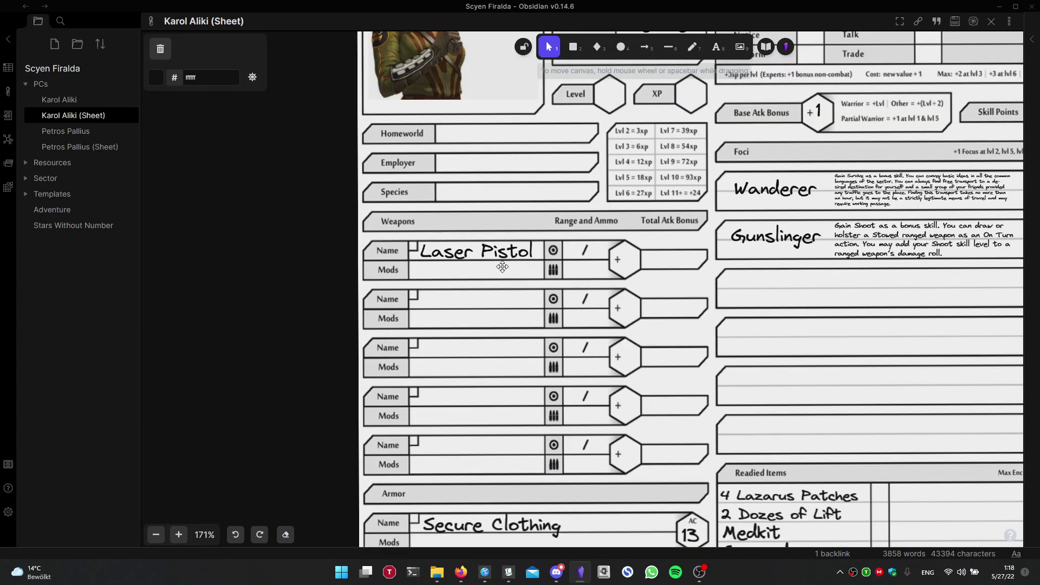
{"action": "scroll", "coordinate": [499, 269], "scroll_direction": "up", "scroll_amount": 4}
{"action": "key", "text": "t"}
{"action": "left_click", "coordinate": [406, 324]}
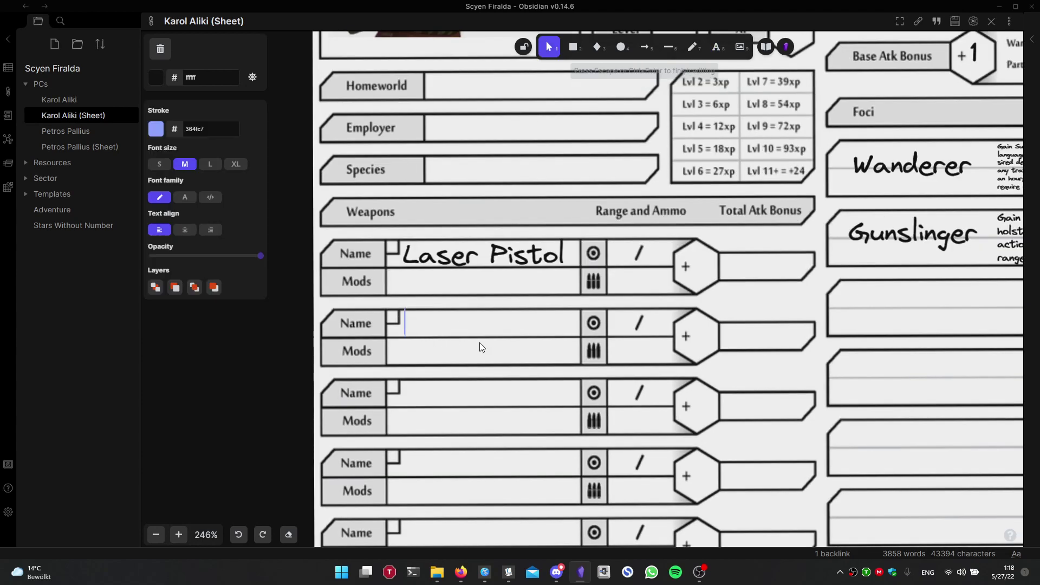
{"action": "type", "text": "asd"}
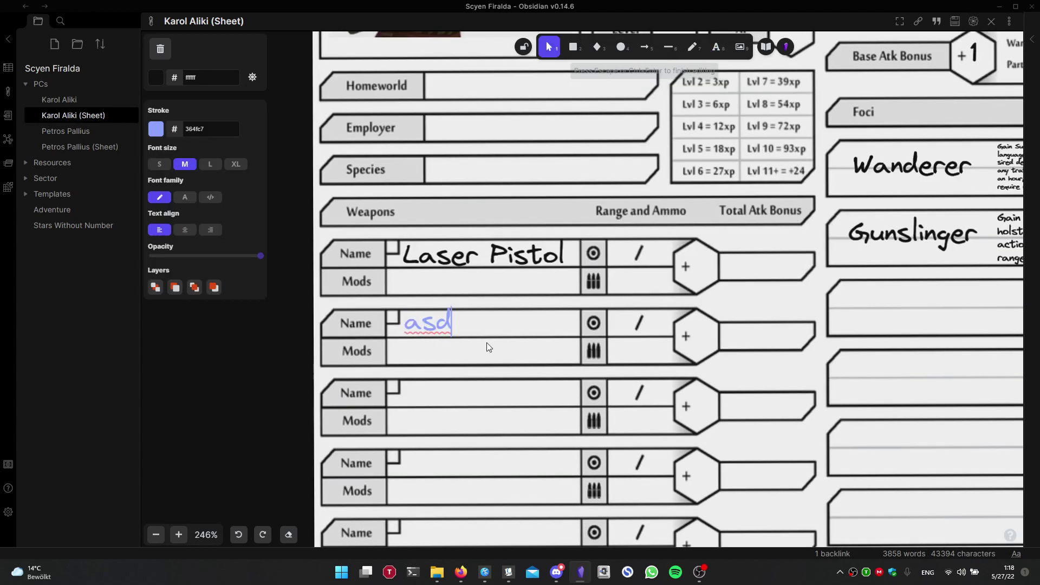
{"action": "key", "text": "Escape"}
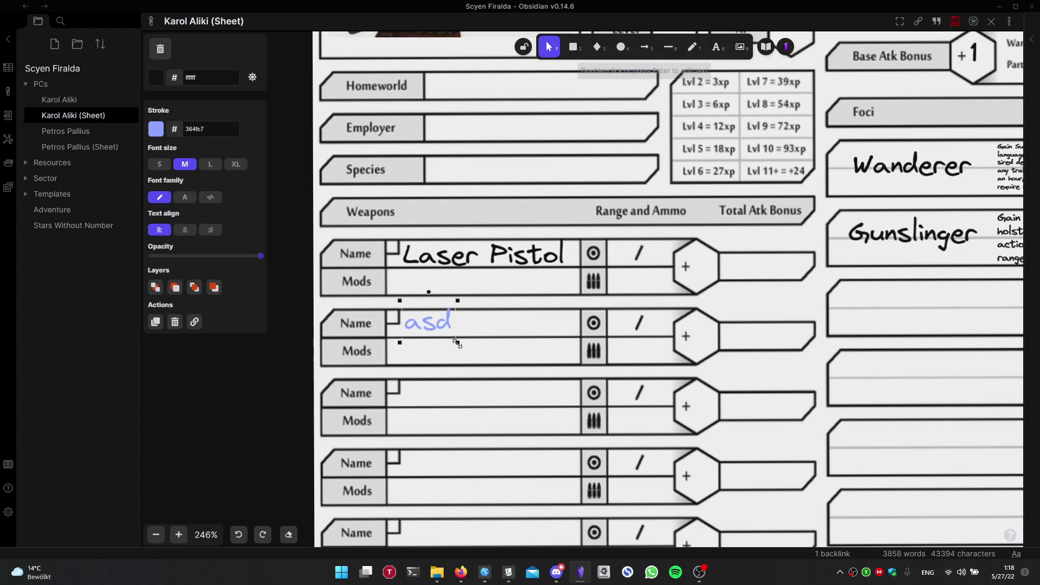
{"action": "mouse_move", "coordinate": [458, 343]}
{"action": "left_mouse_down"}
{"action": "mouse_move", "coordinate": [503, 351]}
{"action": "mouse_move", "coordinate": [474, 333]}
{"action": "mouse_move", "coordinate": [507, 321]}
{"action": "mouse_move", "coordinate": [460, 322]}
{"action": "left_mouse_up"}
{"action": "key", "text": "Delete"}
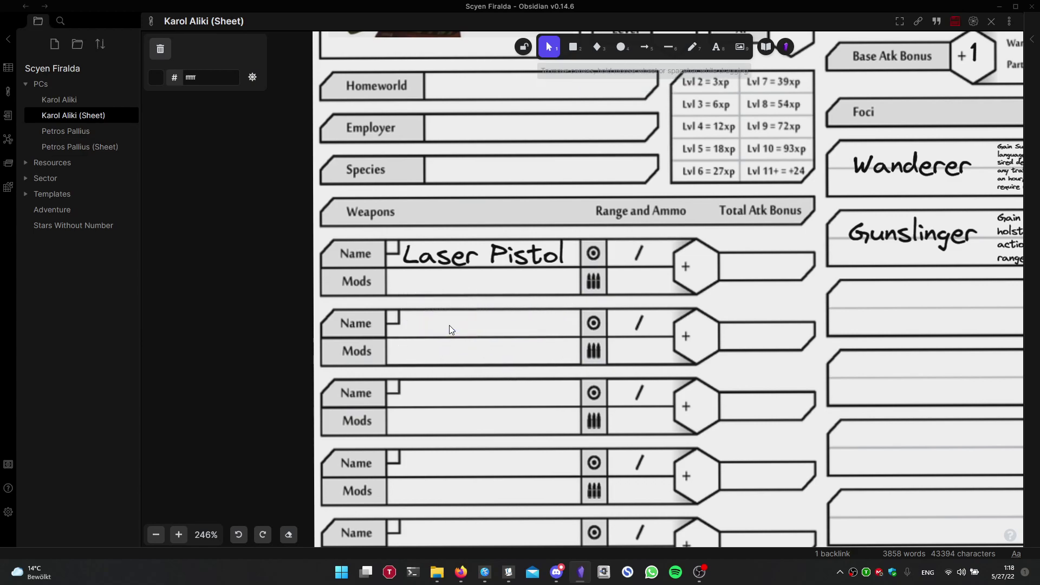
{"action": "left_click", "coordinate": [693, 47]}
{"action": "left_click_drag", "start_coordinate": [490, 273], "coordinate": [542, 323]}
{"action": "left_click_drag", "start_coordinate": [466, 372], "coordinate": [470, 428]}
{"action": "key", "text": "ctrl+z"}
{"action": "scroll", "coordinate": [645, 51], "scroll_direction": "right", "scroll_amount": 2}
{"action": "left_click", "coordinate": [645, 50]}
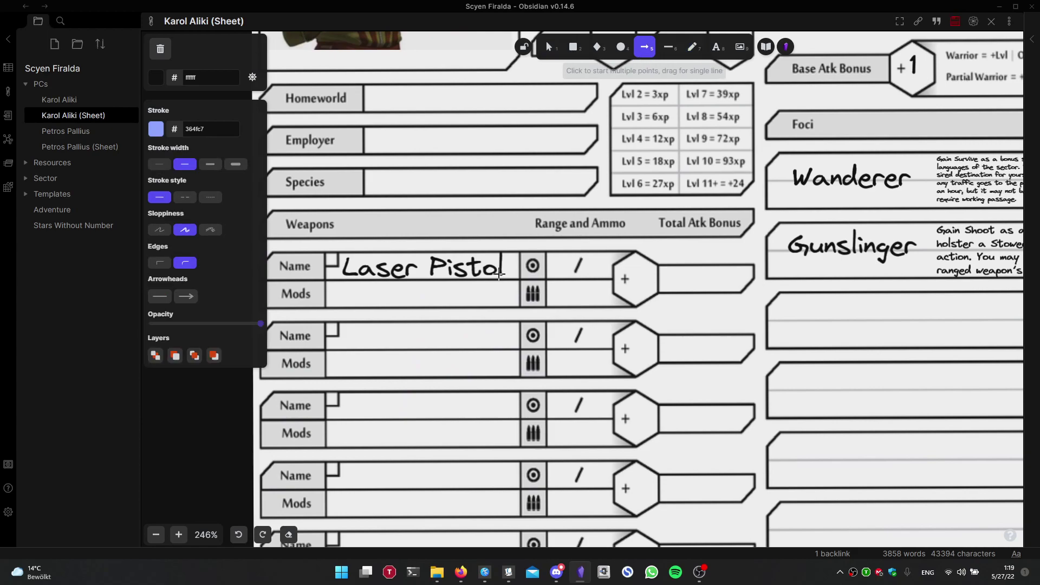
{"action": "mouse_move", "coordinate": [530, 269]}
{"action": "left_mouse_down"}
{"action": "mouse_move", "coordinate": [705, 242]}
{"action": "mouse_move", "coordinate": [791, 247]}
{"action": "mouse_move", "coordinate": [790, 233]}
{"action": "mouse_move", "coordinate": [788, 245]}
{"action": "left_mouse_up"}
{"action": "key", "text": "Delete"}
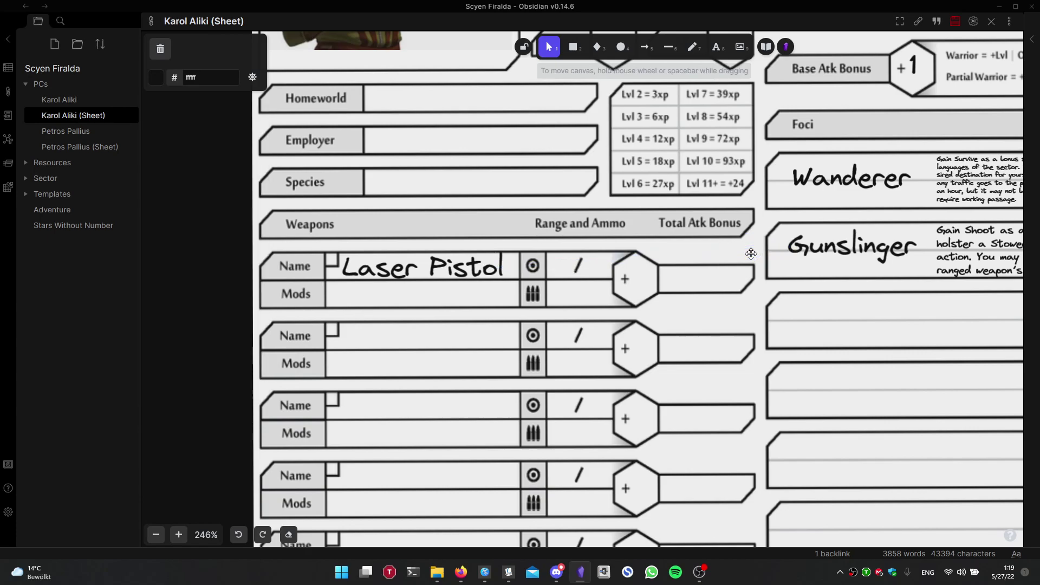
{"action": "scroll", "coordinate": [705, 249], "scroll_direction": "down", "scroll_amount": 8}
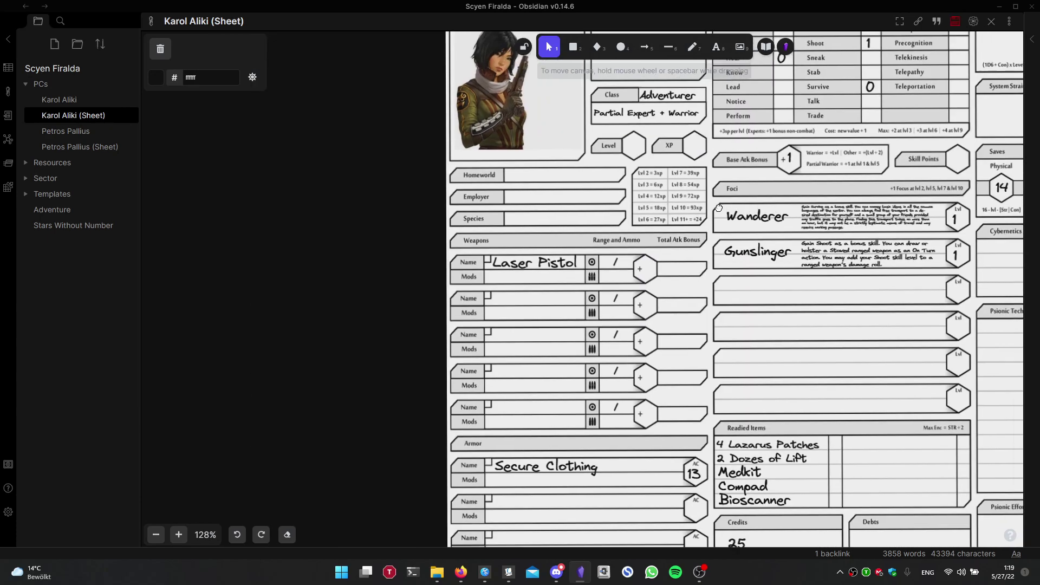
{"action": "left_click_drag", "start_coordinate": [719, 208], "coordinate": [492, 323]}
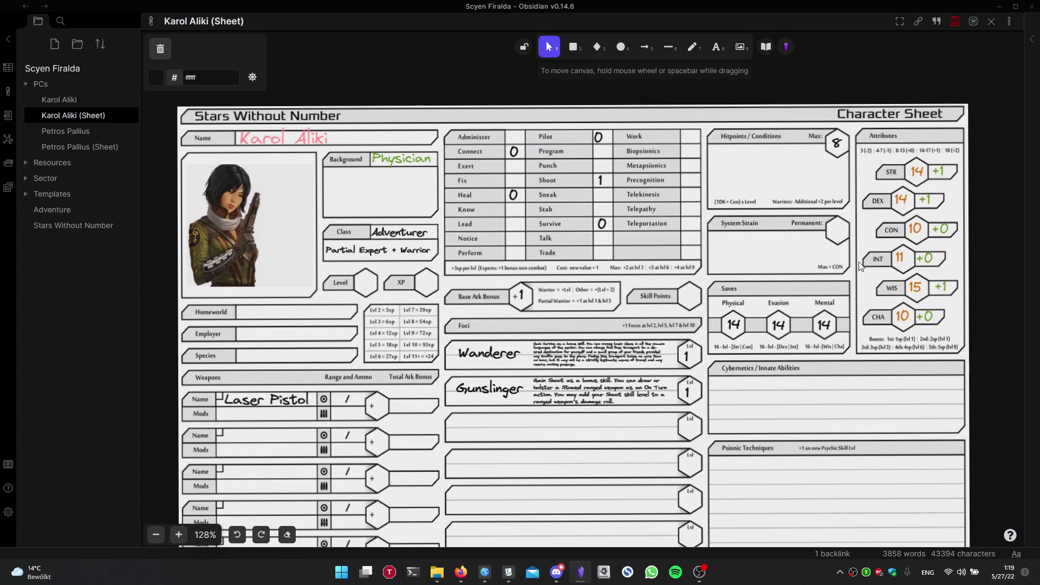
{"action": "scroll", "coordinate": [957, 207], "scroll_direction": "up", "scroll_amount": 5}
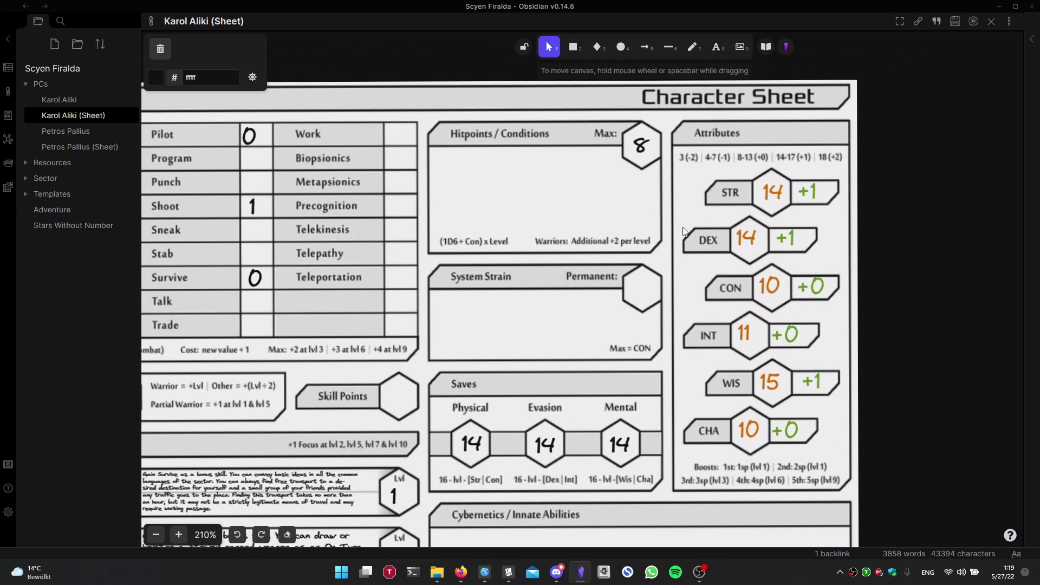
{"action": "scroll", "coordinate": [675, 226], "scroll_direction": "down", "scroll_amount": 7}
{"action": "scroll", "coordinate": [775, 163], "scroll_direction": "up", "scroll_amount": 3}
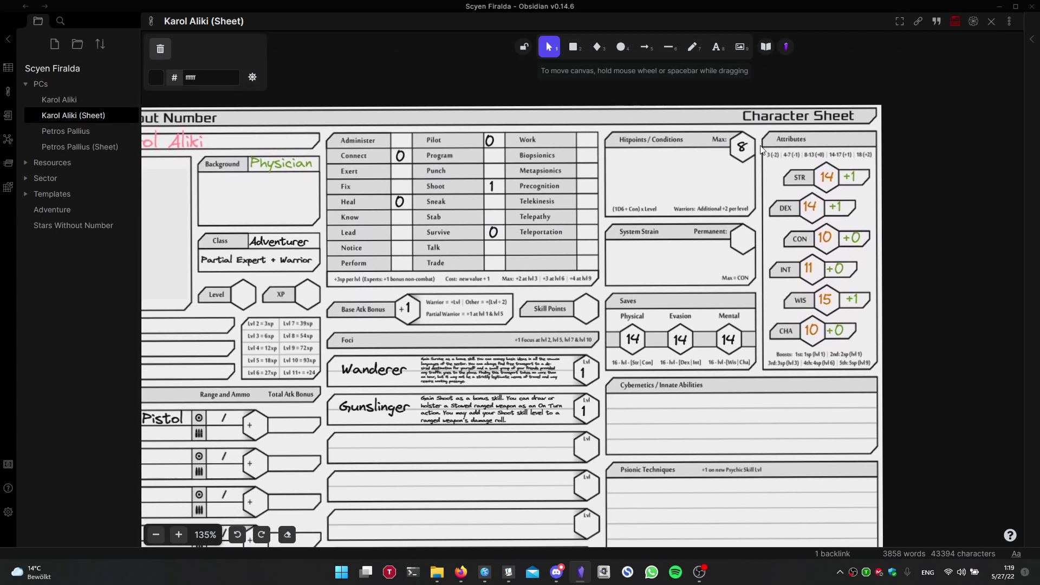
- Show the dice roller panel and bring the Character Sheet header into view
{"action": "left_click", "coordinate": [1033, 39]}
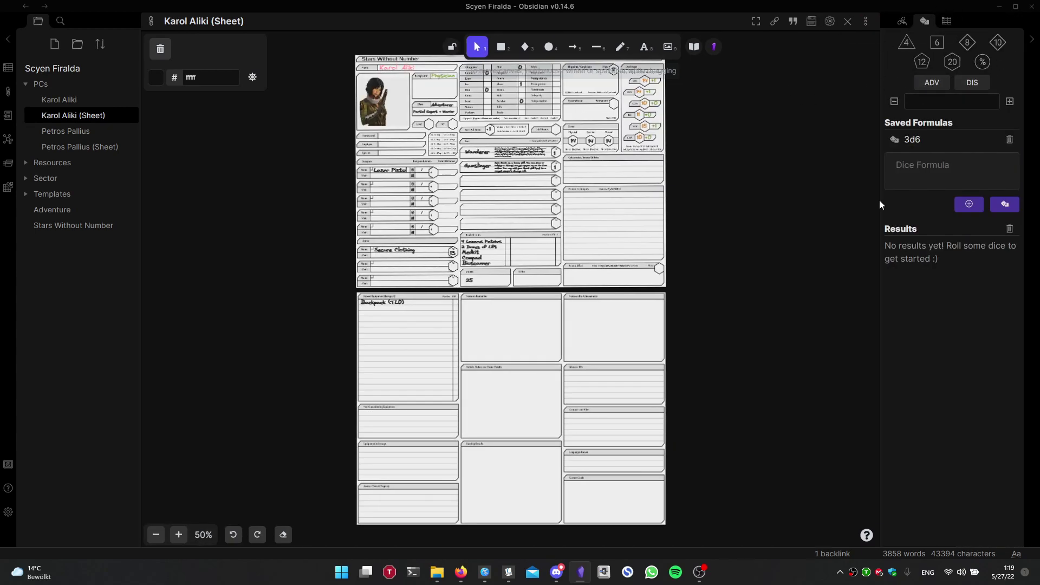
{"action": "scroll", "coordinate": [701, 111], "scroll_direction": "up", "scroll_amount": 10}
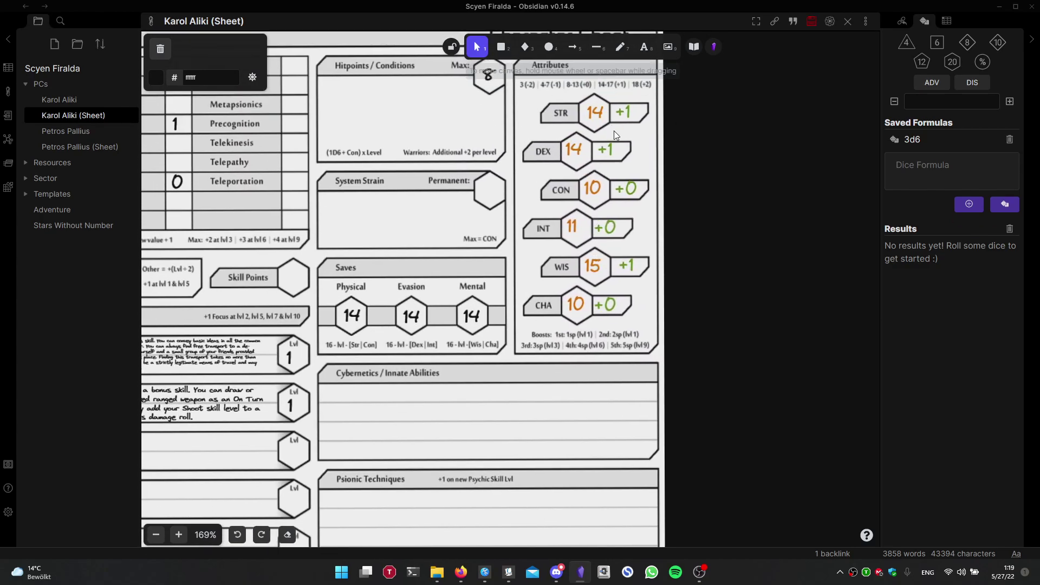
{"action": "left_click_drag", "start_coordinate": [618, 137], "coordinate": [635, 182]}
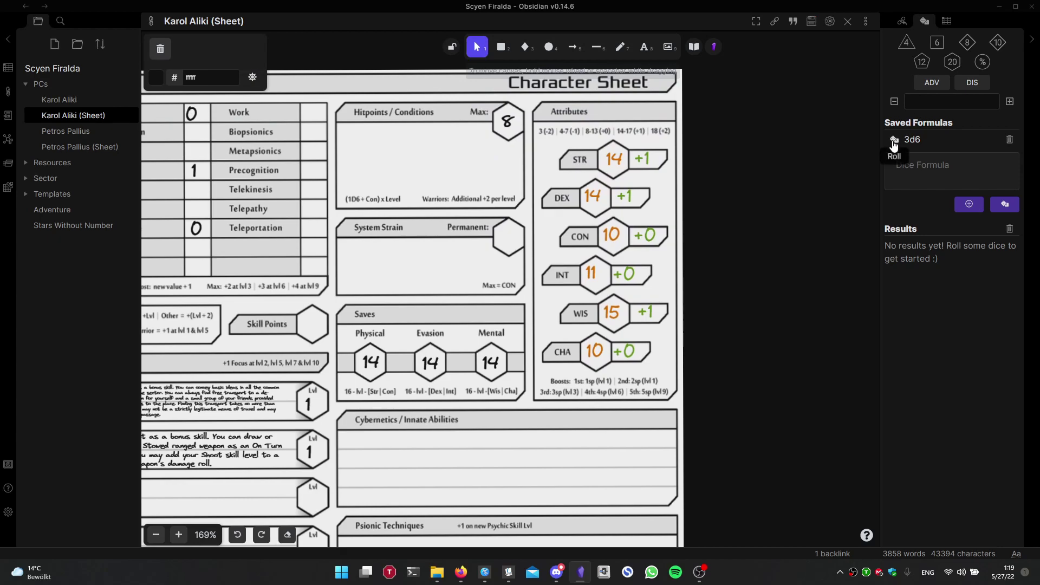
- Roll 3d6 in the Dice Roller for a total of 6, then check the STR score of 14
{"action": "left_click", "coordinate": [938, 44]}
{"action": "left_click", "coordinate": [938, 44]}
{"action": "left_click", "coordinate": [1006, 206]}
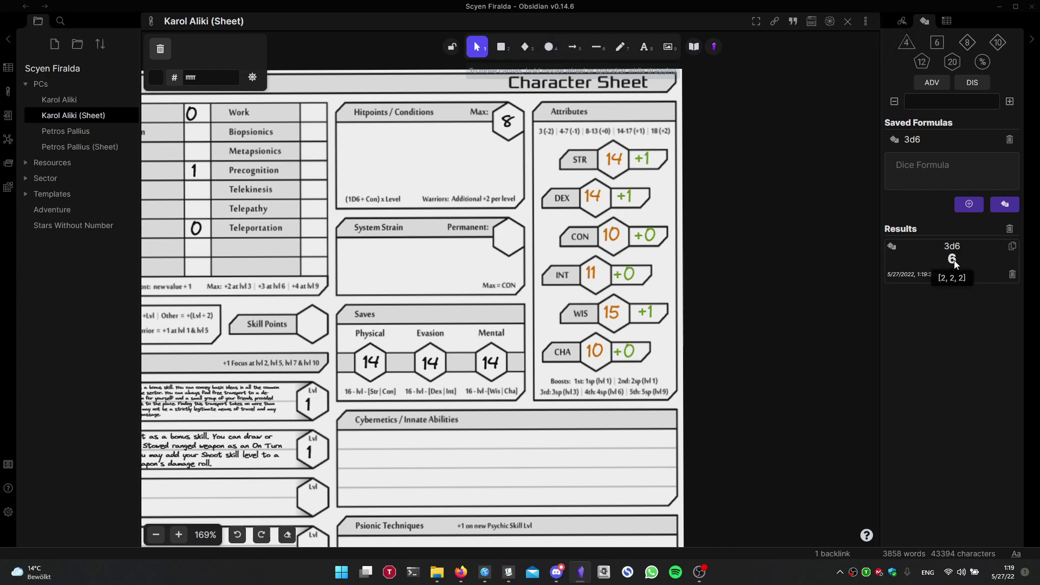
{"action": "left_click", "coordinate": [610, 156]}
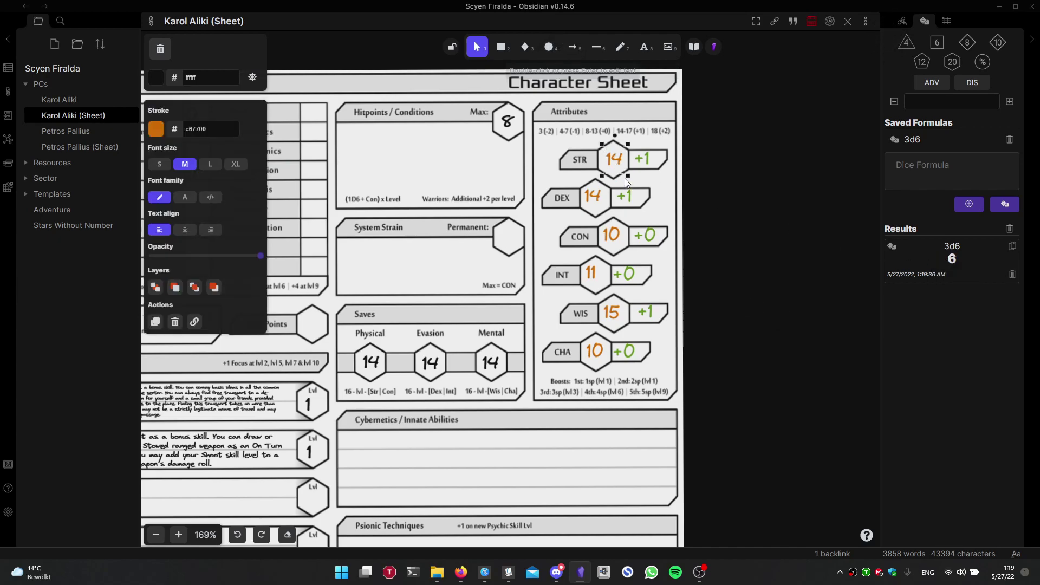
{"action": "key", "text": "Escape"}
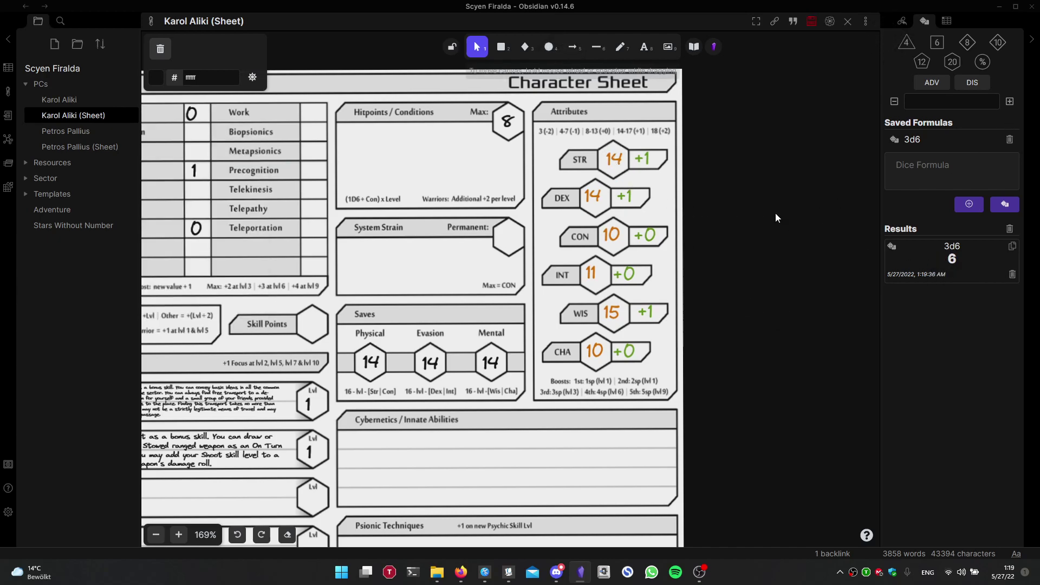
{"action": "scroll", "coordinate": [632, 270], "scroll_direction": "down", "scroll_amount": 5}
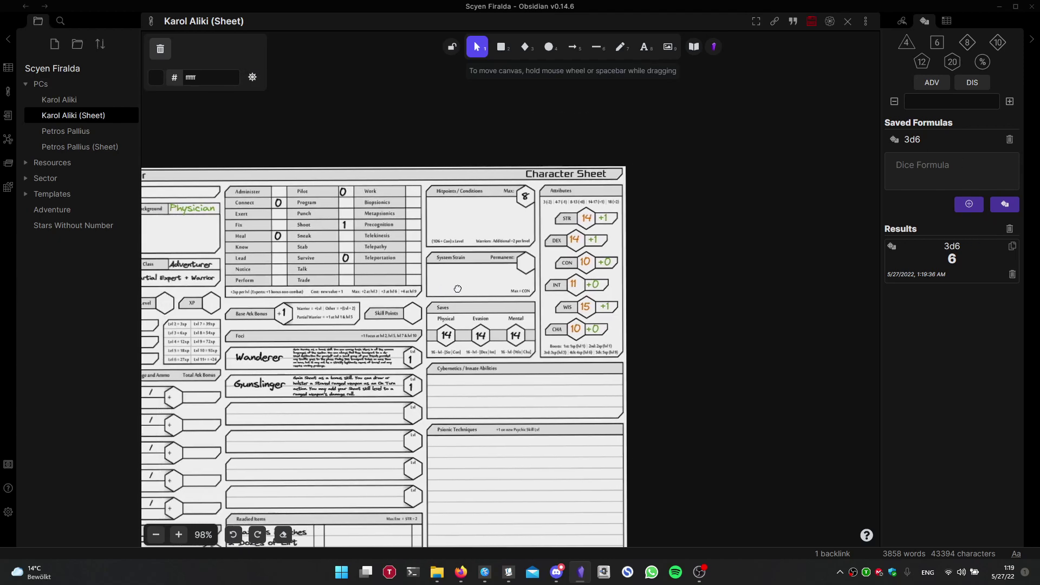
{"action": "scroll", "coordinate": [549, 281], "scroll_direction": "up", "scroll_amount": 1}
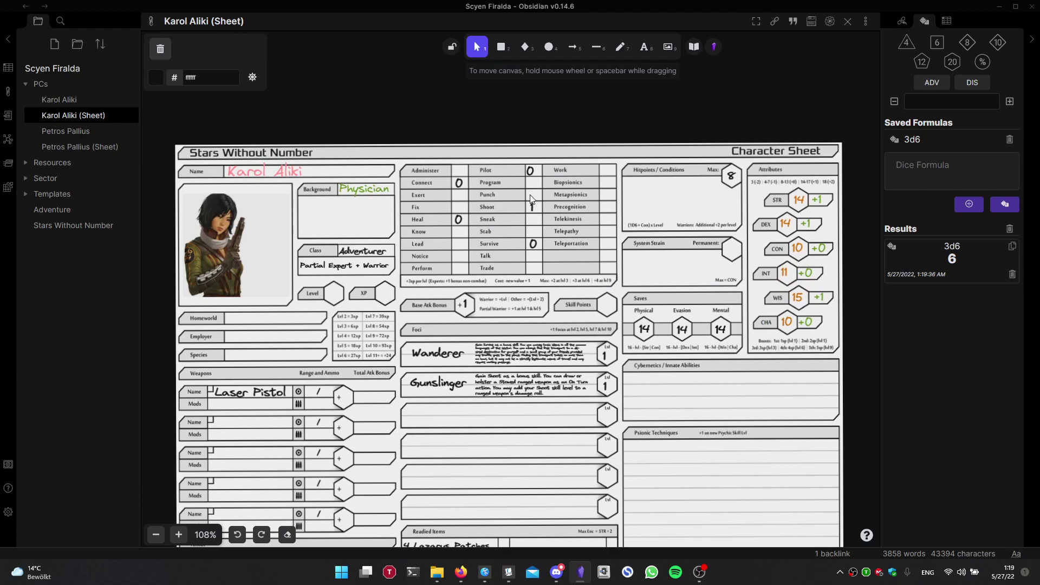
{"action": "left_click", "coordinate": [72, 140]}
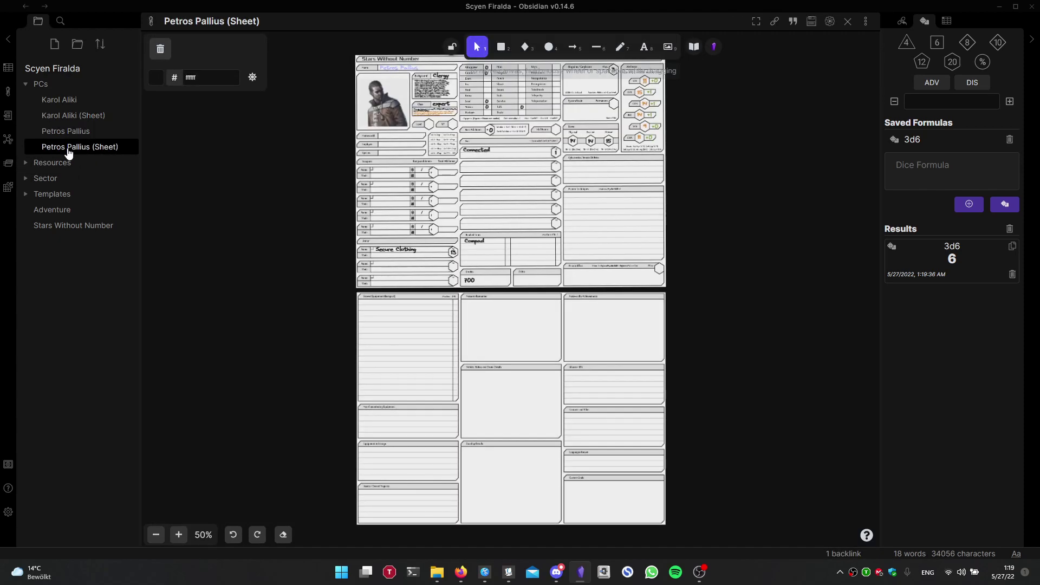
{"action": "scroll", "coordinate": [439, 146], "scroll_direction": "up", "scroll_amount": 5}
{"action": "scroll", "coordinate": [445, 298], "scroll_direction": "up", "scroll_amount": 2}
{"action": "scroll", "coordinate": [460, 287], "scroll_direction": "up", "scroll_amount": 2}
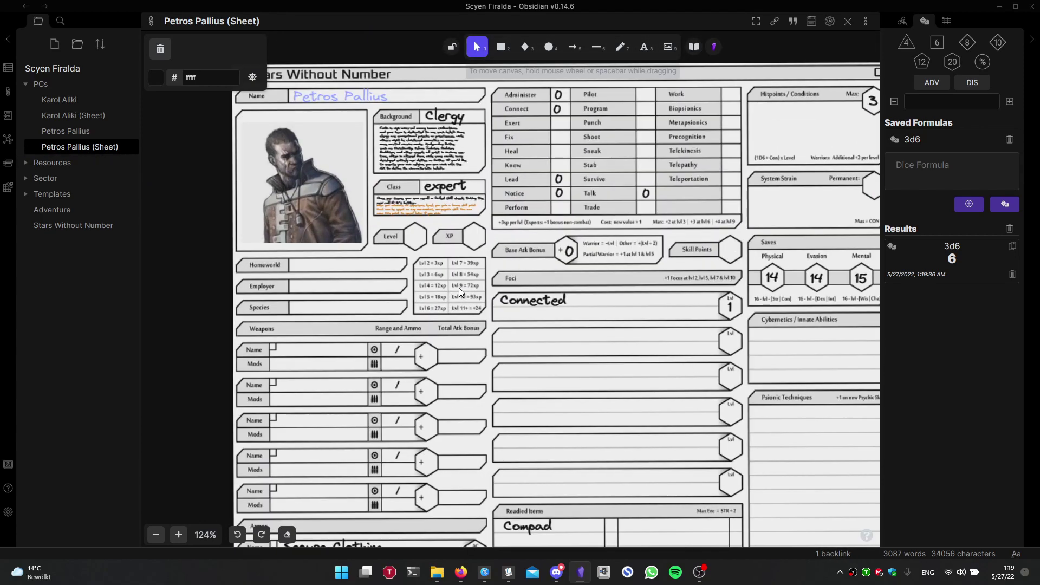
{"action": "scroll", "coordinate": [596, 206], "scroll_direction": "up", "scroll_amount": 2}
{"action": "scroll", "coordinate": [597, 206], "scroll_direction": "left", "scroll_amount": 2}
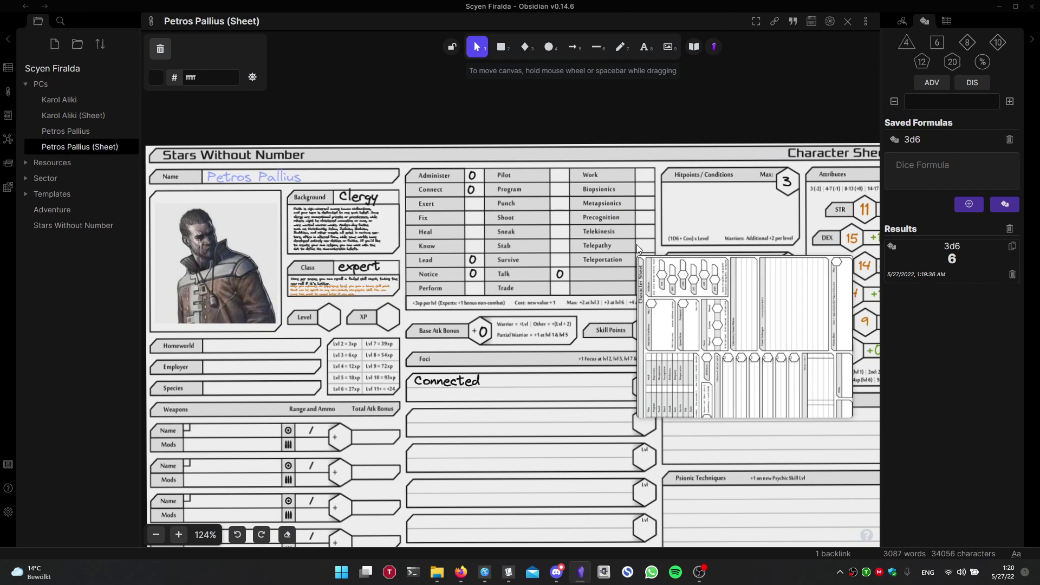
{"action": "scroll", "coordinate": [331, 212], "scroll_direction": "up", "scroll_amount": 2}
{"action": "scroll", "coordinate": [390, 234], "scroll_direction": "down", "scroll_amount": 1}
{"action": "scroll", "coordinate": [470, 238], "scroll_direction": "down", "scroll_amount": 4}
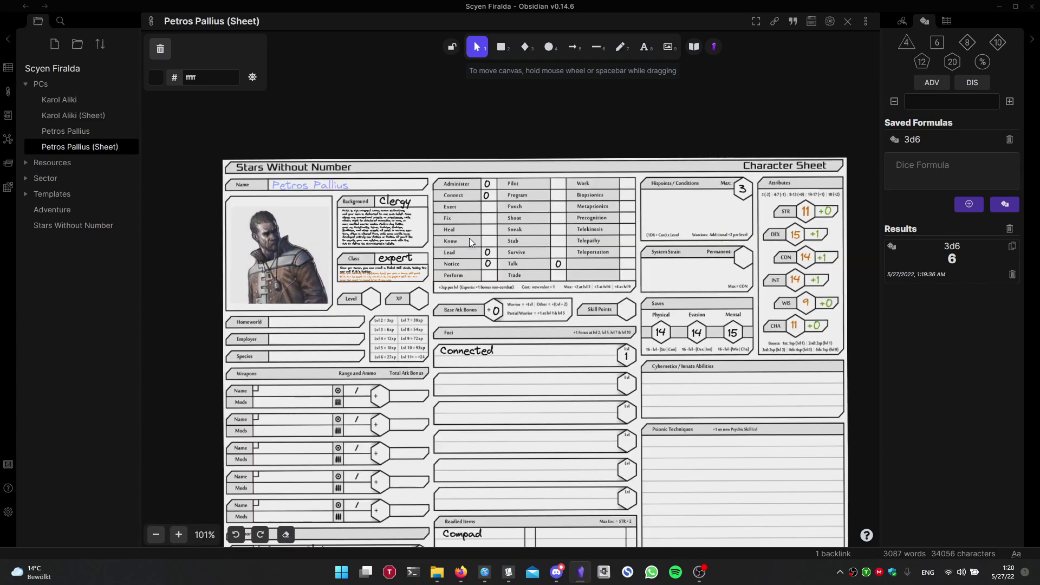
{"action": "left_click", "coordinate": [91, 136]}
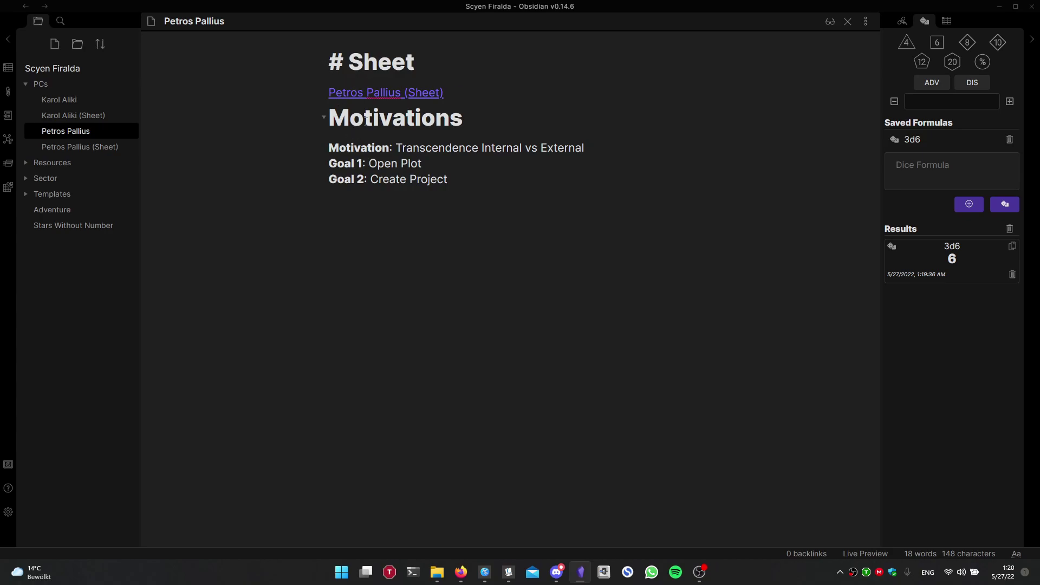
- Start a markdown table below Goal 2 with headers Title 1 and Title 2
{"action": "left_click", "coordinate": [382, 118]}
{"action": "left_click", "coordinate": [421, 163]}
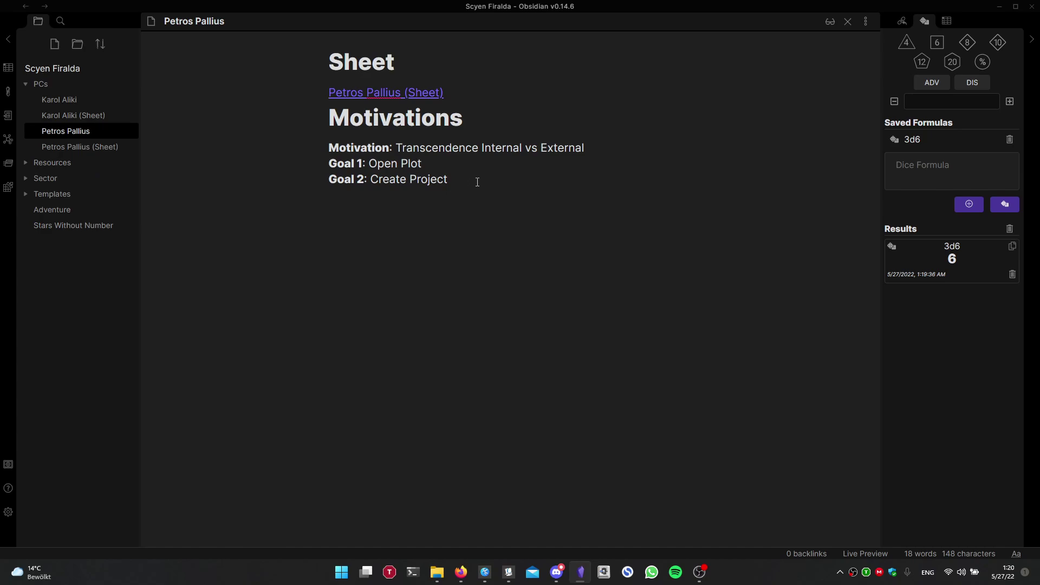
{"action": "key", "text": "Return"}
{"action": "type", "text": "|"}
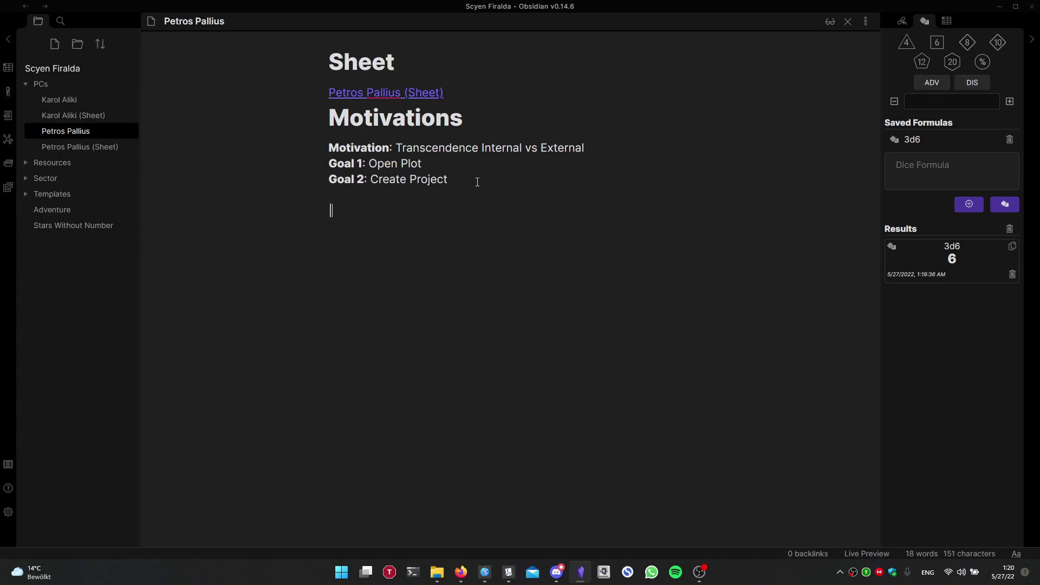
{"action": "type", "text": " Title 1 |"}
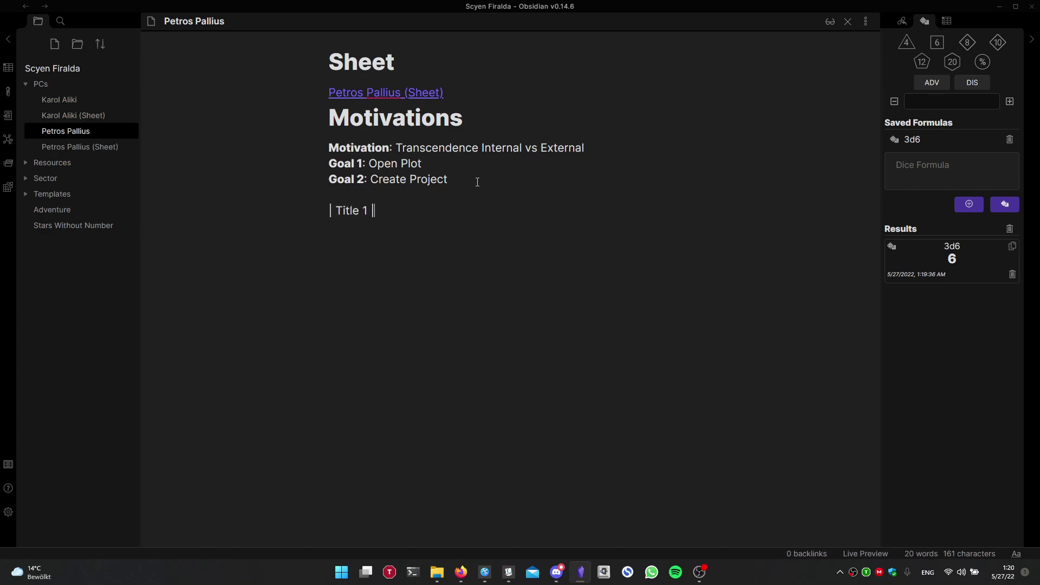
{"action": "type", "text": " Title @"}
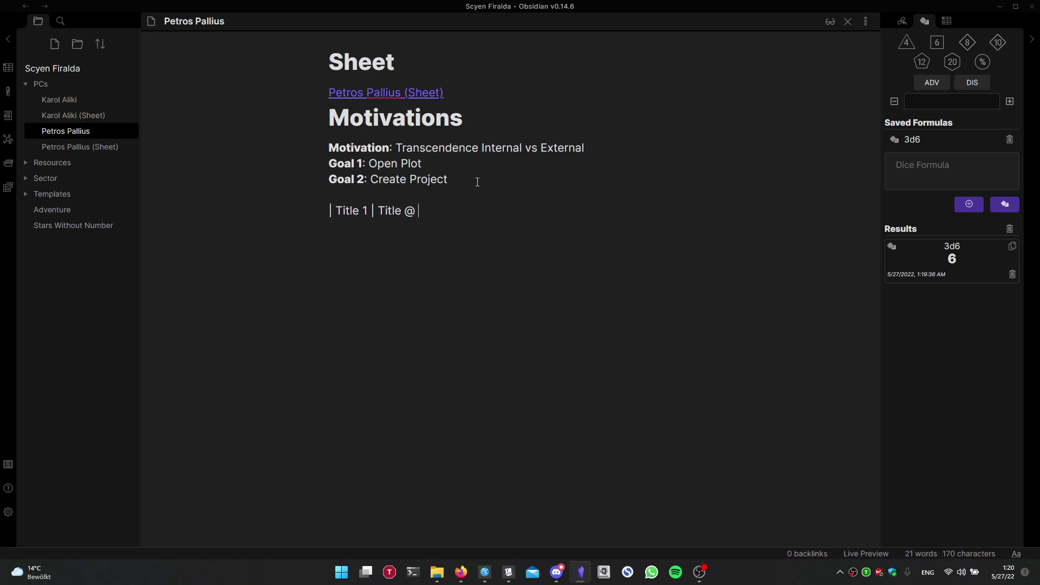
{"action": "key", "text": "BackSpace"}
{"action": "type", "text": "2 |"}
{"action": "key", "text": "Return"}
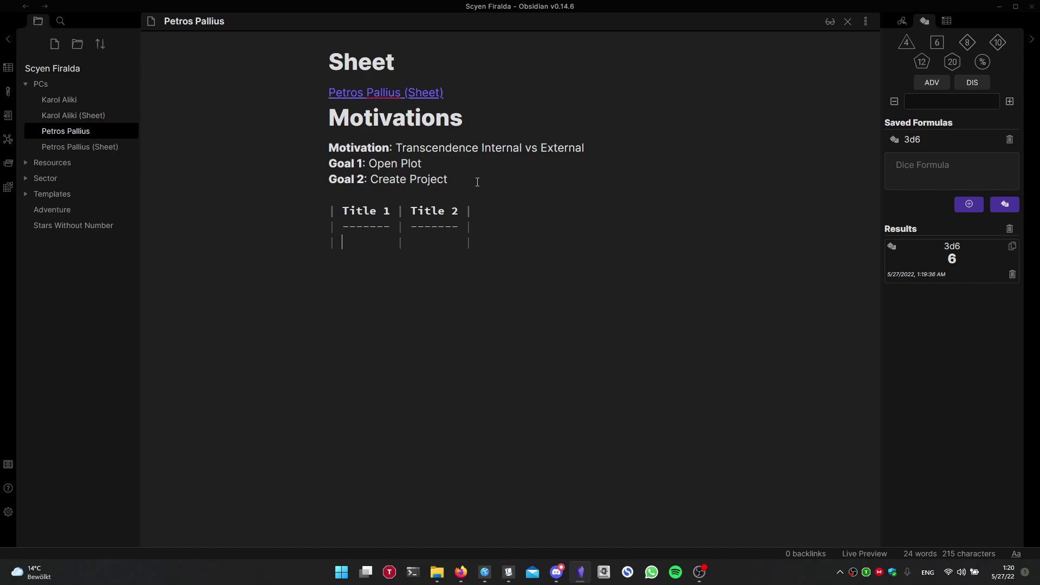
- Fill the table's two rows with John, Laura, Martin and Juan
{"action": "type", "text": "John"}
{"action": "key", "text": "Tab"}
{"action": "type", "text": "Laura"}
{"action": "key", "text": "Tab"}
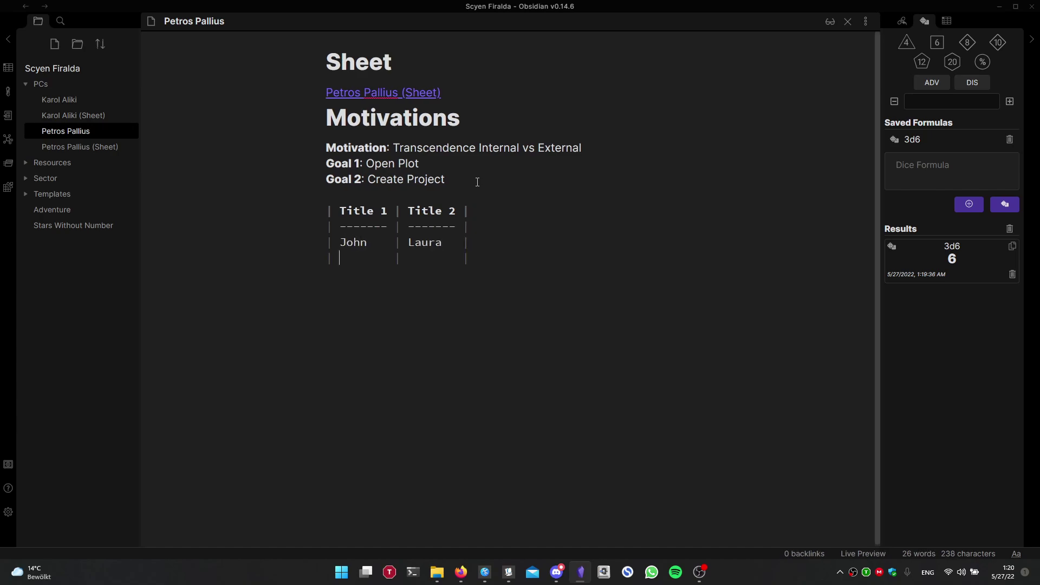
{"action": "type", "text": "Martin"}
{"action": "key", "text": "Tab"}
{"action": "type", "text": "Juan"}
- Preview the table in reading view, then add blank lines below it
{"action": "key", "text": "ctrl+e"}
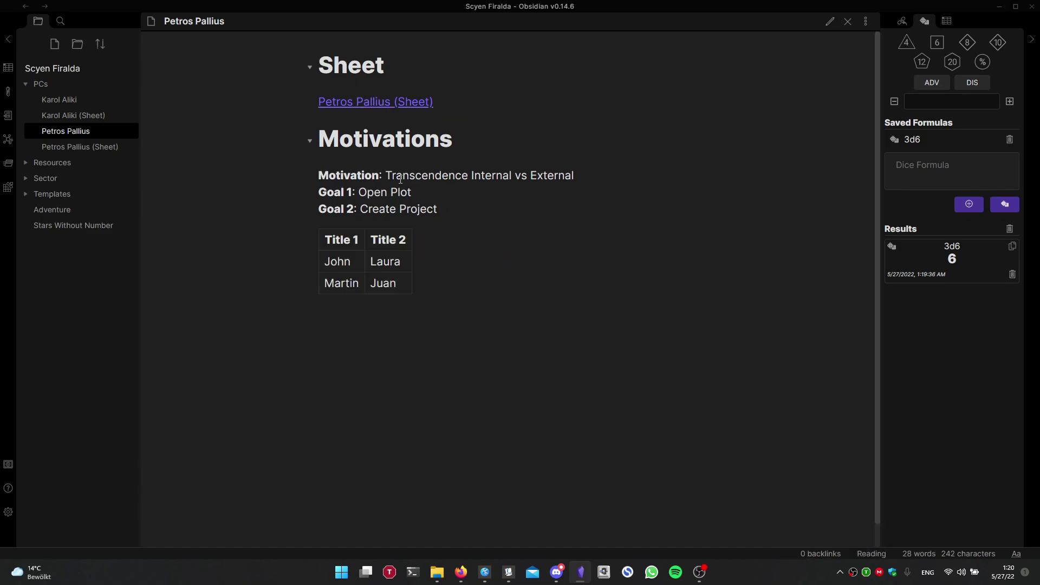
{"action": "key", "text": "ctrl+e"}
{"action": "key", "text": "ctrl+e"}
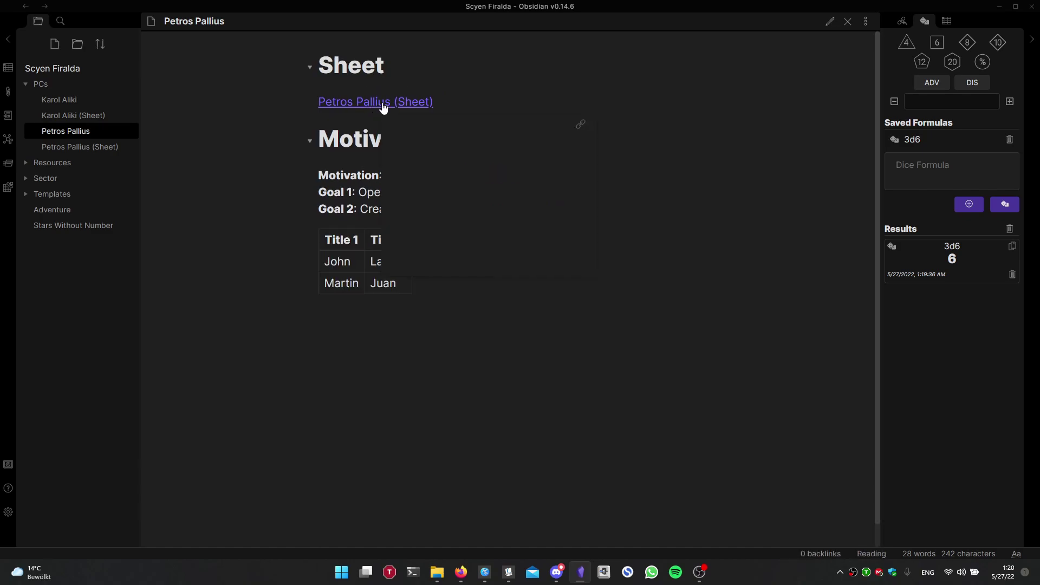
{"action": "key", "text": "ctrl+e"}
{"action": "key", "text": "Return"}
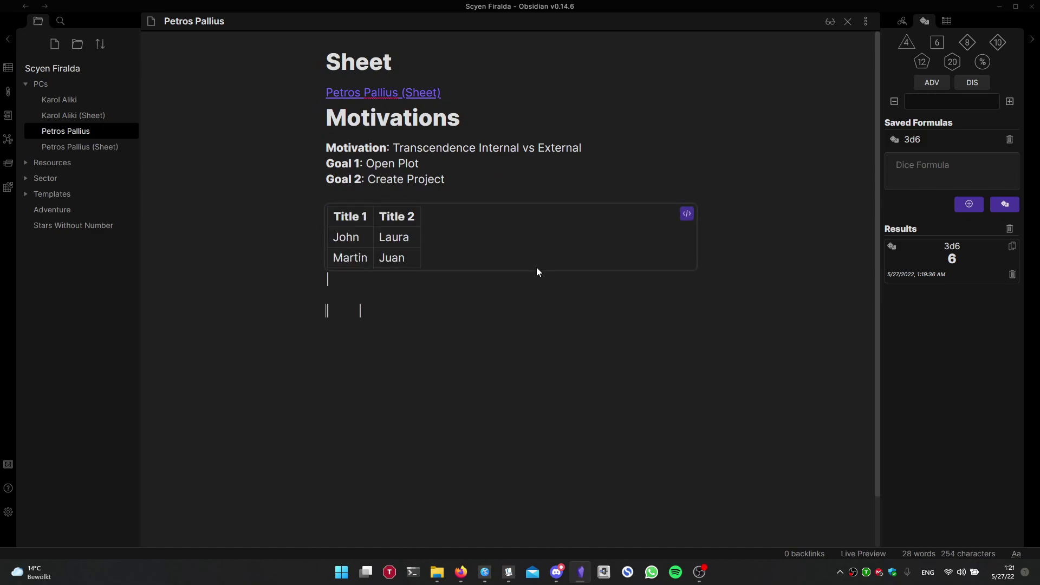
{"action": "key", "text": "Return"}
{"action": "key", "text": "Return"}
{"action": "key", "text": "Return"}
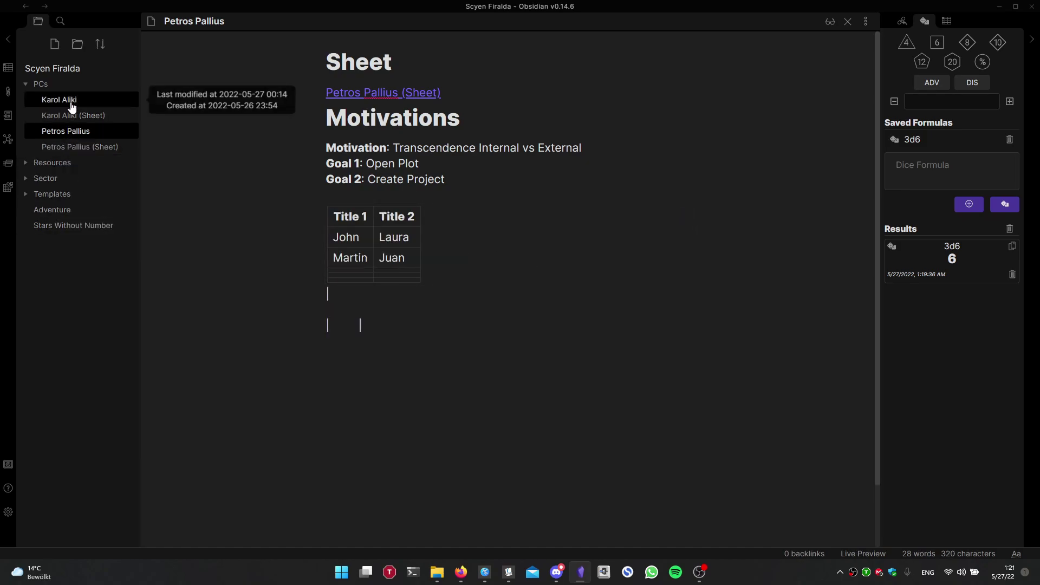
{"action": "left_click_drag", "start_coordinate": [59, 100], "coordinate": [352, 347]}
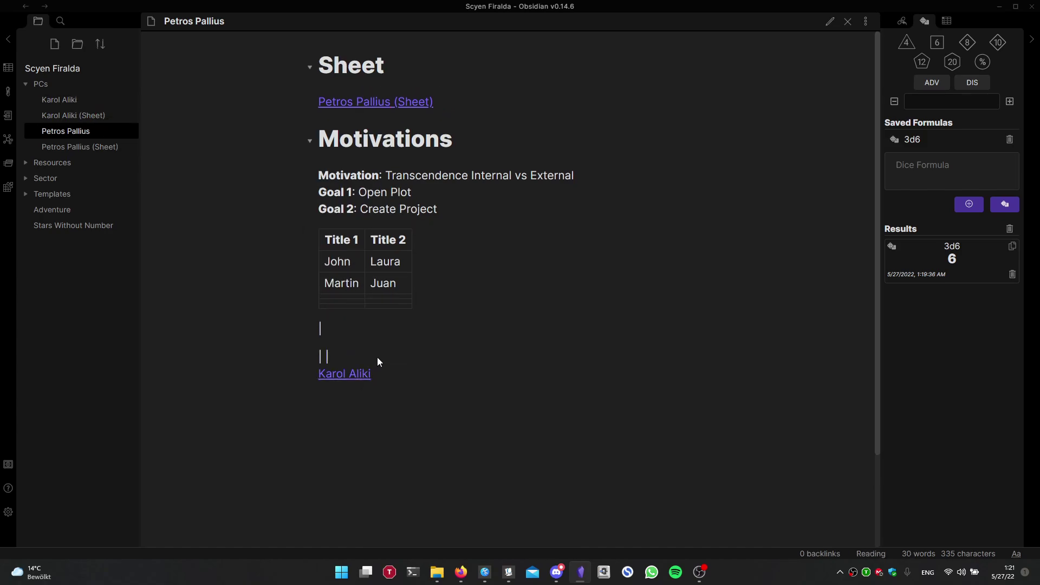
{"action": "left_click_drag", "start_coordinate": [415, 323], "coordinate": [304, 295]}
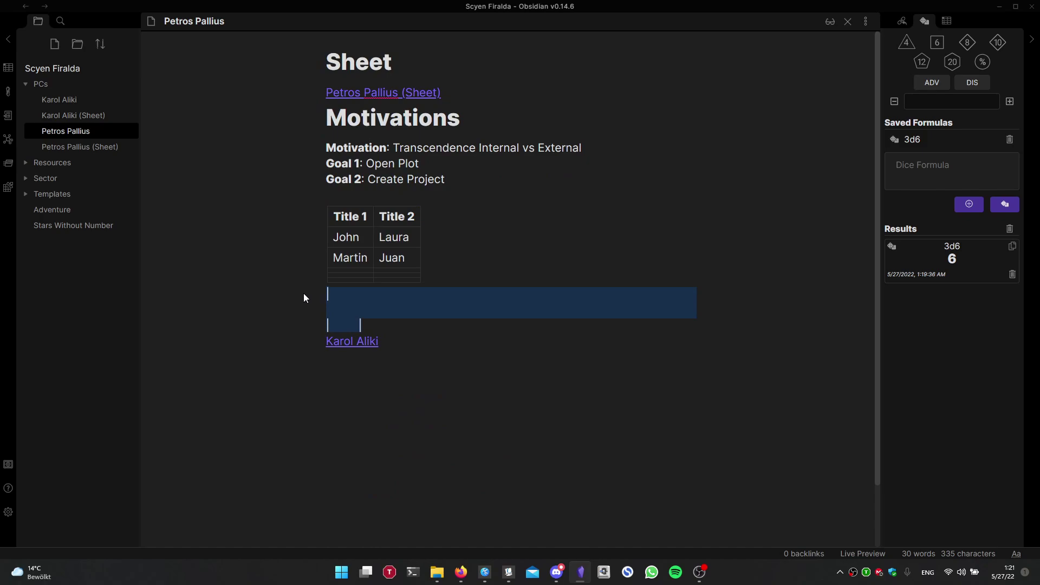
{"action": "key", "text": "BackSpace"}
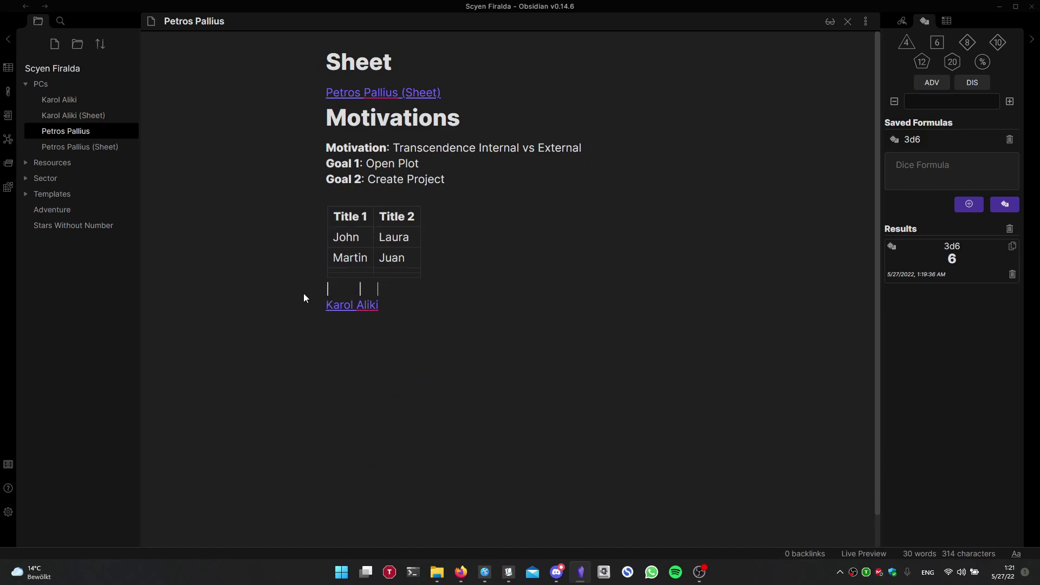
{"action": "key", "text": "shift+Up"}
{"action": "key", "text": "shift+Up"}
{"action": "key", "text": "BackSpace"}
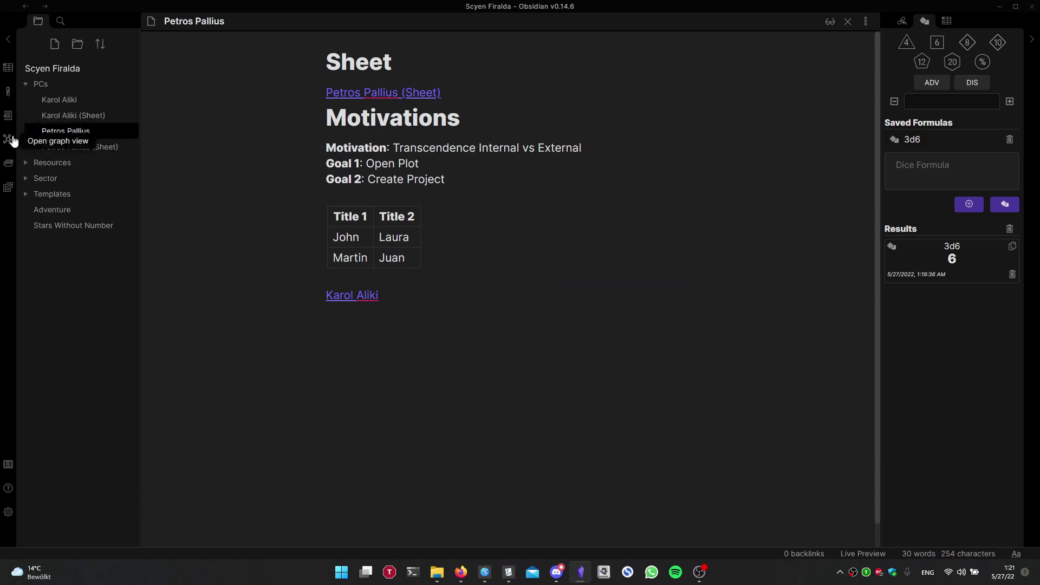
{"action": "left_click", "coordinate": [14, 141]}
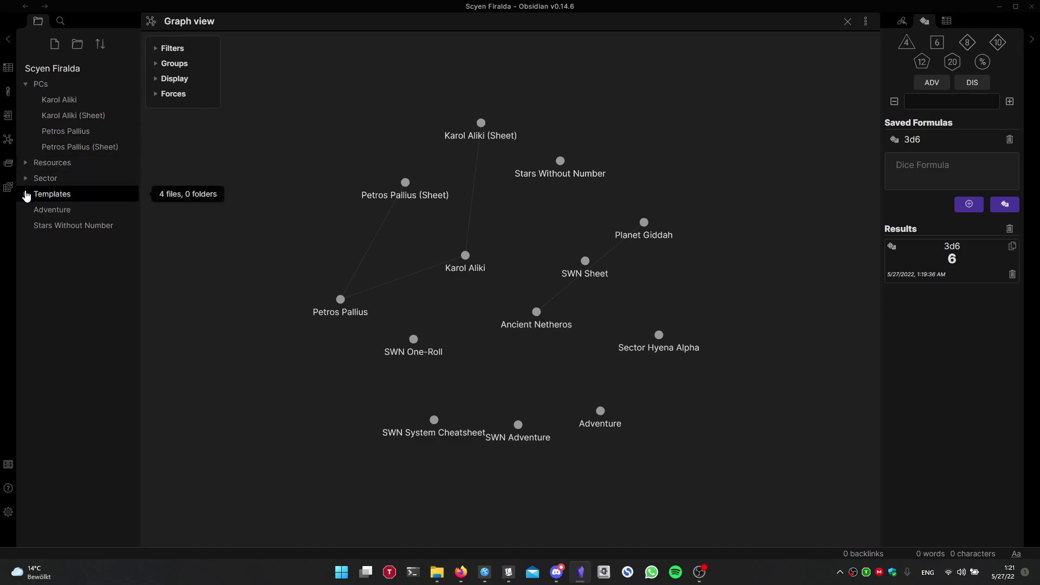
{"action": "left_click", "coordinate": [52, 139]}
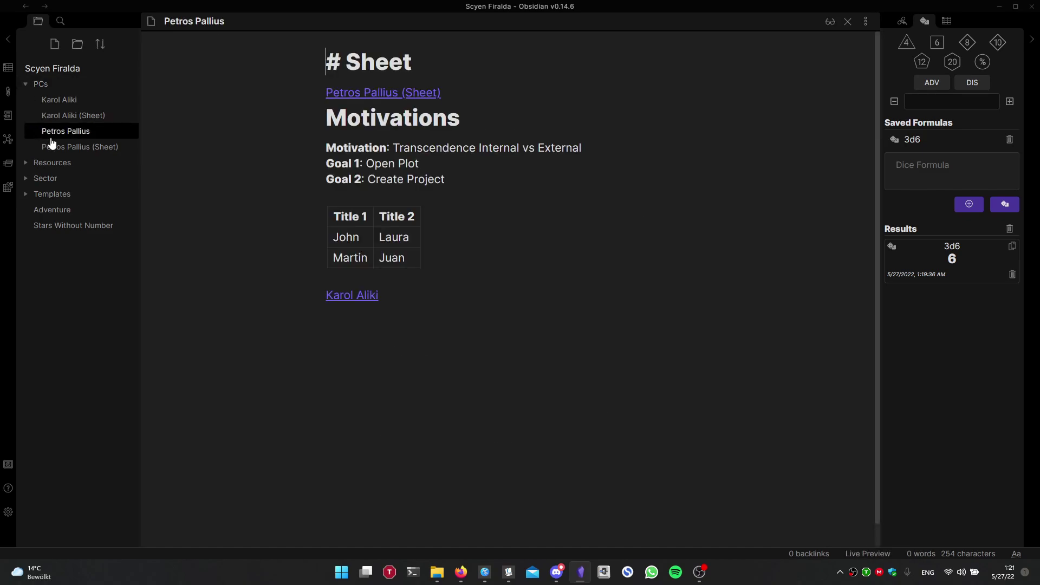
{"action": "left_click", "coordinate": [60, 103]}
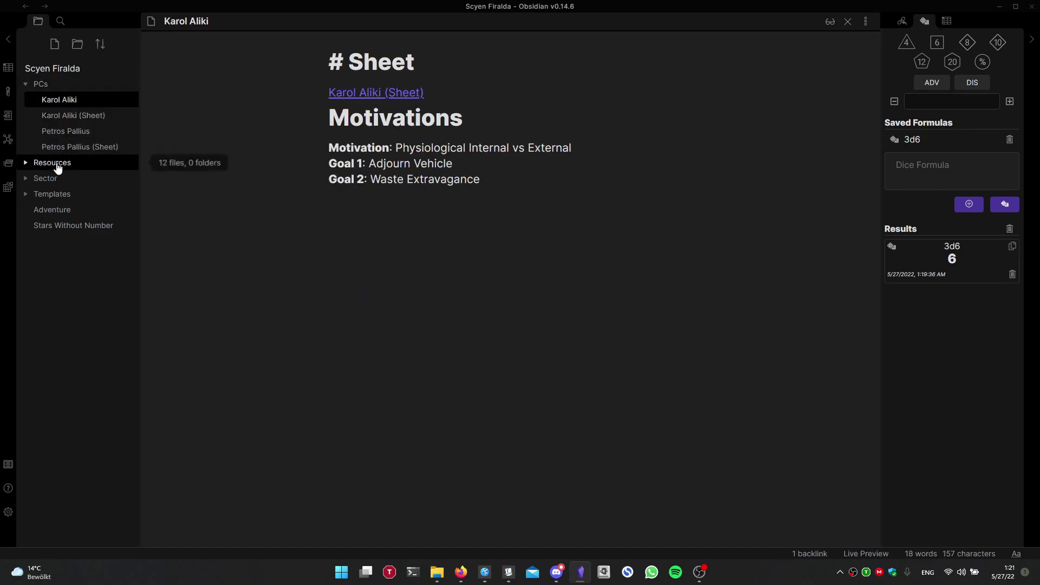
{"action": "left_click", "coordinate": [27, 165]}
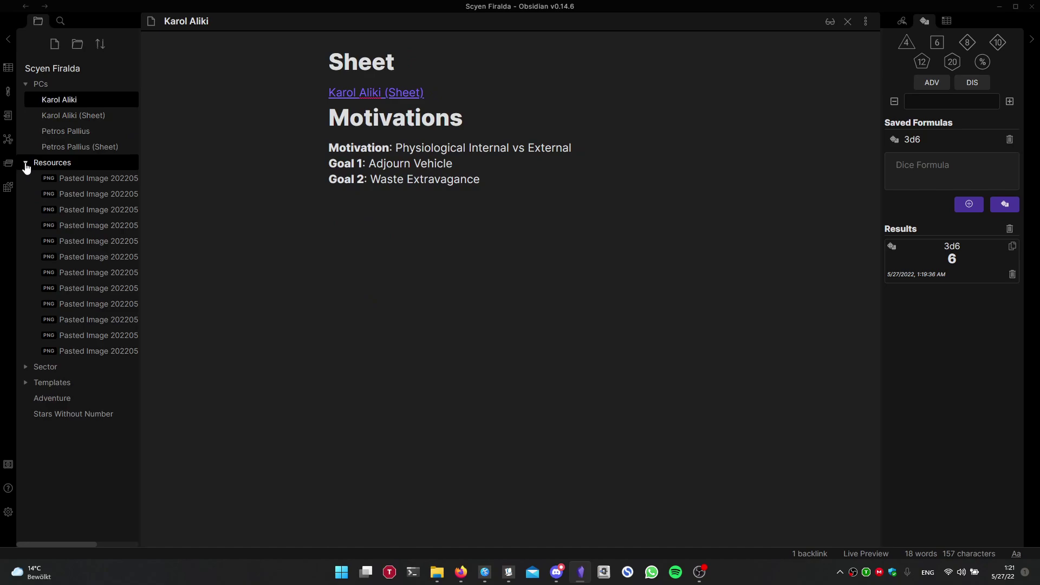
{"action": "left_click", "coordinate": [26, 165]}
{"action": "left_click", "coordinate": [27, 181]}
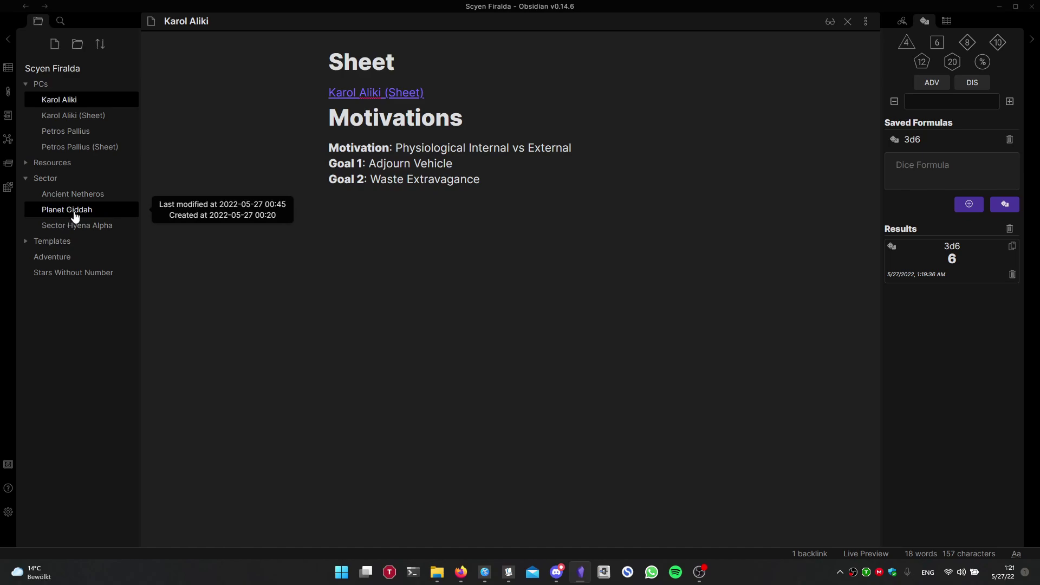
{"action": "left_click", "coordinate": [77, 225]}
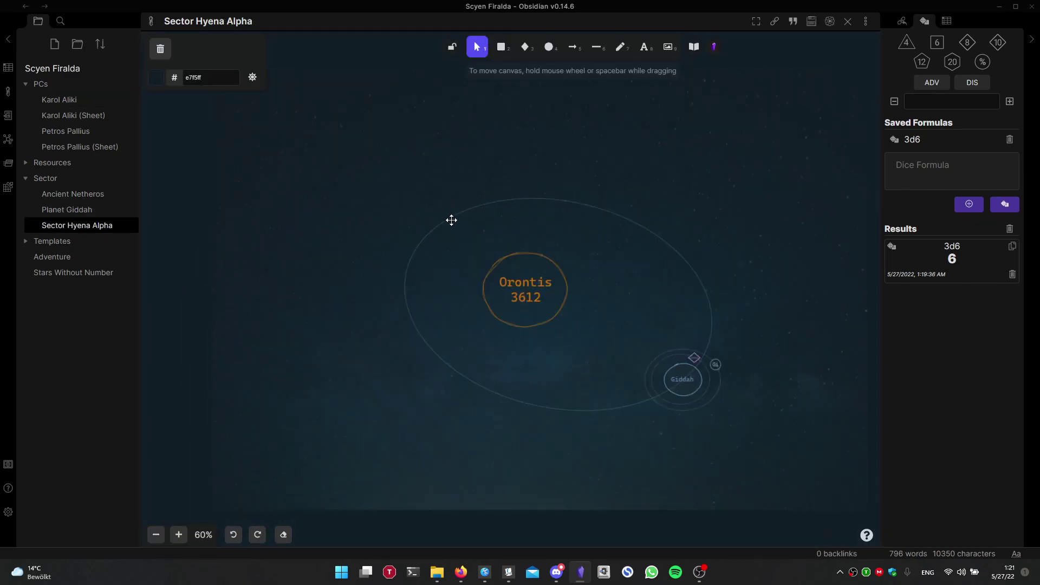
{"action": "scroll", "coordinate": [574, 290], "scroll_direction": "up", "scroll_amount": 4}
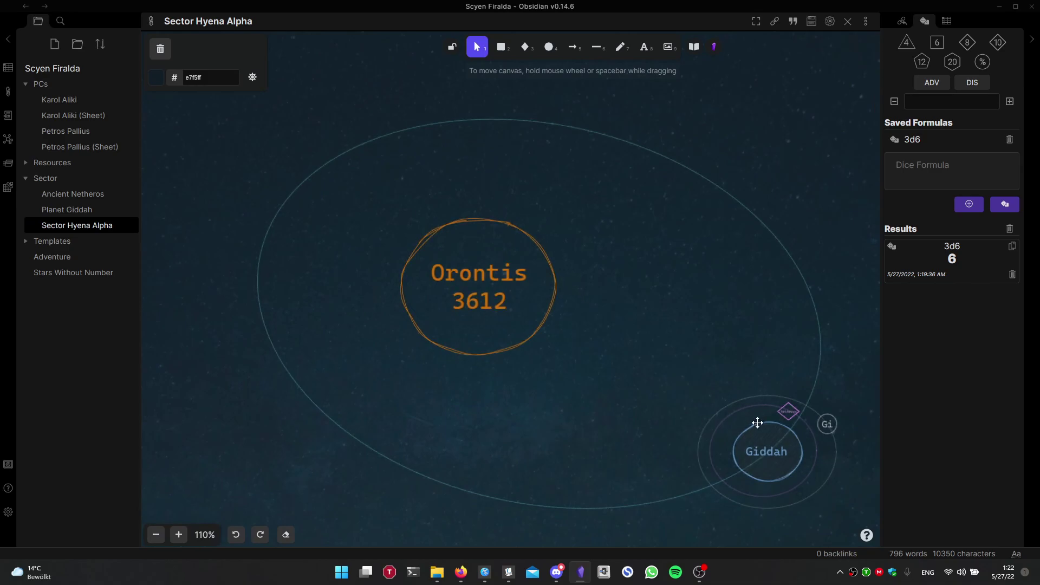
{"action": "left_click_drag", "start_coordinate": [760, 422], "coordinate": [598, 322]}
{"action": "scroll", "coordinate": [598, 322], "scroll_direction": "up", "scroll_amount": 1}
{"action": "scroll", "coordinate": [667, 368], "scroll_direction": "up", "scroll_amount": 3}
{"action": "scroll", "coordinate": [625, 328], "scroll_direction": "up", "scroll_amount": 4}
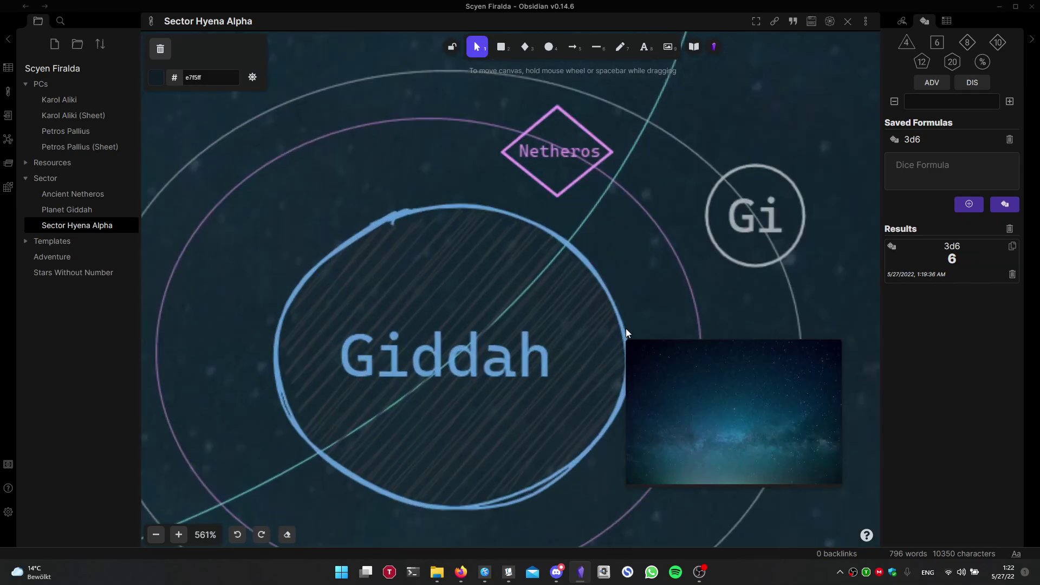
{"action": "scroll", "coordinate": [577, 286], "scroll_direction": "down", "scroll_amount": 1}
{"action": "scroll", "coordinate": [588, 257], "scroll_direction": "down", "scroll_amount": 2}
{"action": "scroll", "coordinate": [450, 163], "scroll_direction": "down", "scroll_amount": 4}
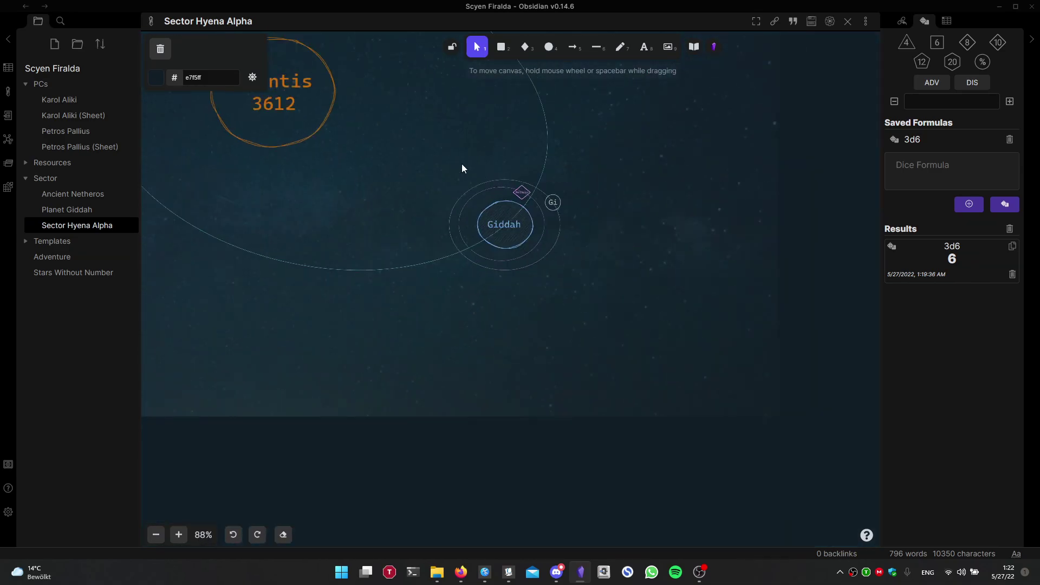
{"action": "left_click_drag", "start_coordinate": [450, 162], "coordinate": [680, 322]}
{"action": "scroll", "coordinate": [566, 279], "scroll_direction": "down", "scroll_amount": 1}
{"action": "scroll", "coordinate": [574, 284], "scroll_direction": "up", "scroll_amount": 4}
{"action": "scroll", "coordinate": [552, 311], "scroll_direction": "down", "scroll_amount": 1}
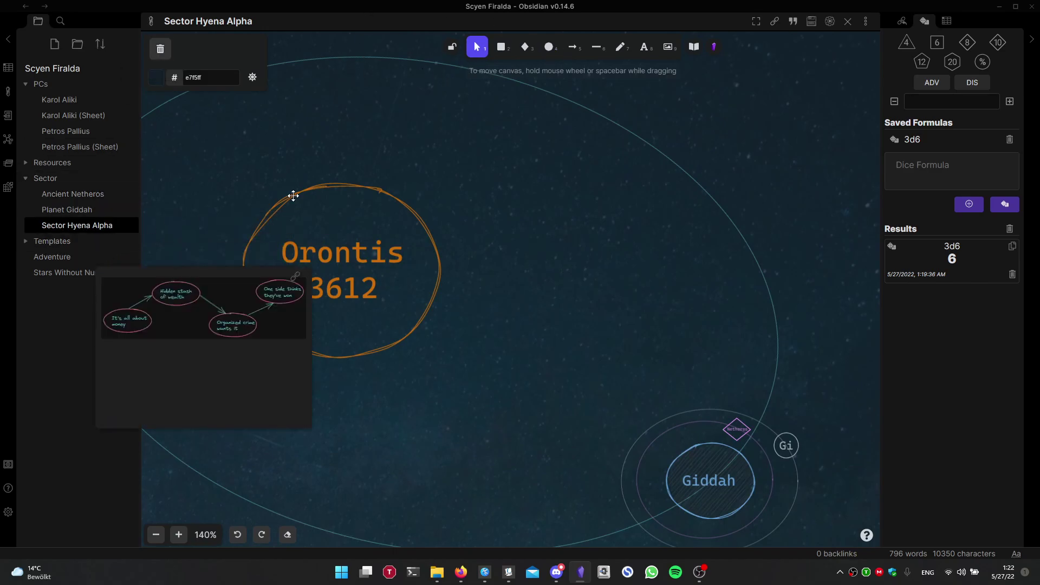
{"action": "scroll", "coordinate": [283, 195], "scroll_direction": "down", "scroll_amount": 2}
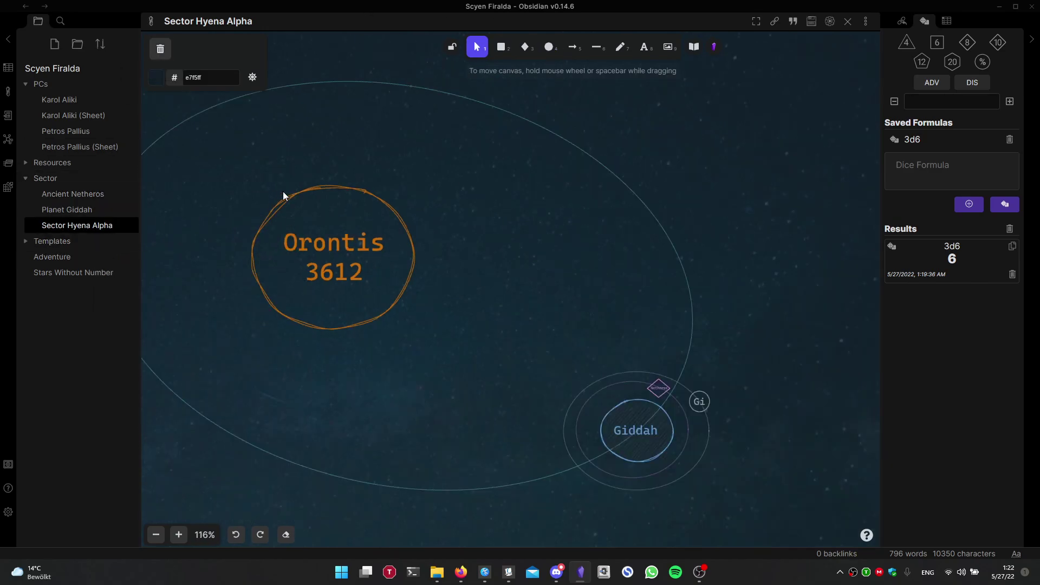
- Open the Planet Giddah note, then switch to the mythic.py script in Kate
{"action": "left_click", "coordinate": [82, 211]}
{"action": "scroll", "coordinate": [491, 368], "scroll_direction": "down", "scroll_amount": 5}
{"action": "scroll", "coordinate": [482, 360], "scroll_direction": "up", "scroll_amount": 5}
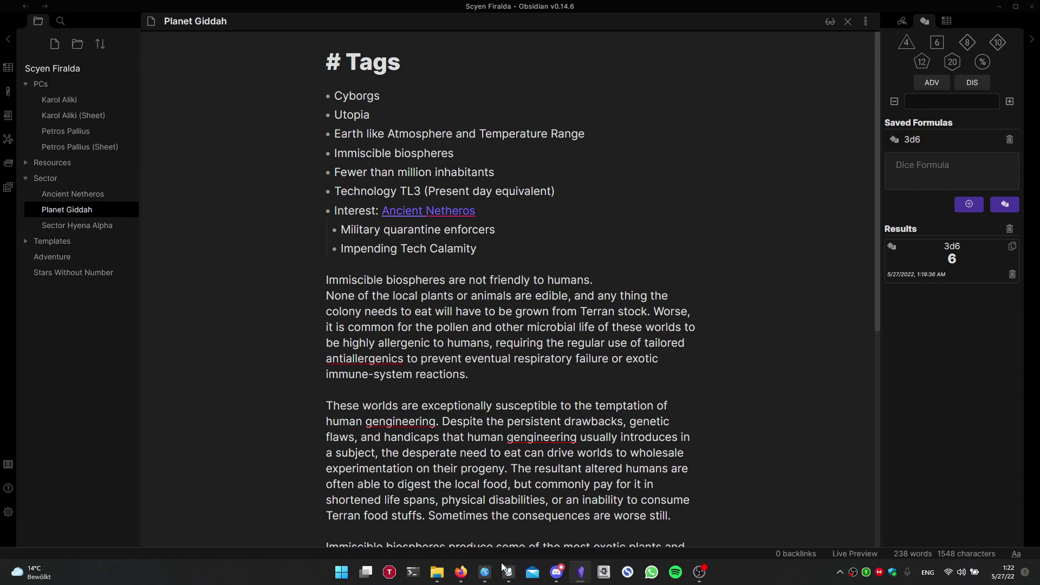
{"action": "left_click", "coordinate": [495, 579]}
{"action": "scroll", "coordinate": [271, 244], "scroll_direction": "up", "scroll_amount": 4}
- Widen Kate's code area to read mythic.py, then jump to the end of the Planet Giddah note
{"action": "left_click_drag", "start_coordinate": [243, 206], "coordinate": [118, 195]}
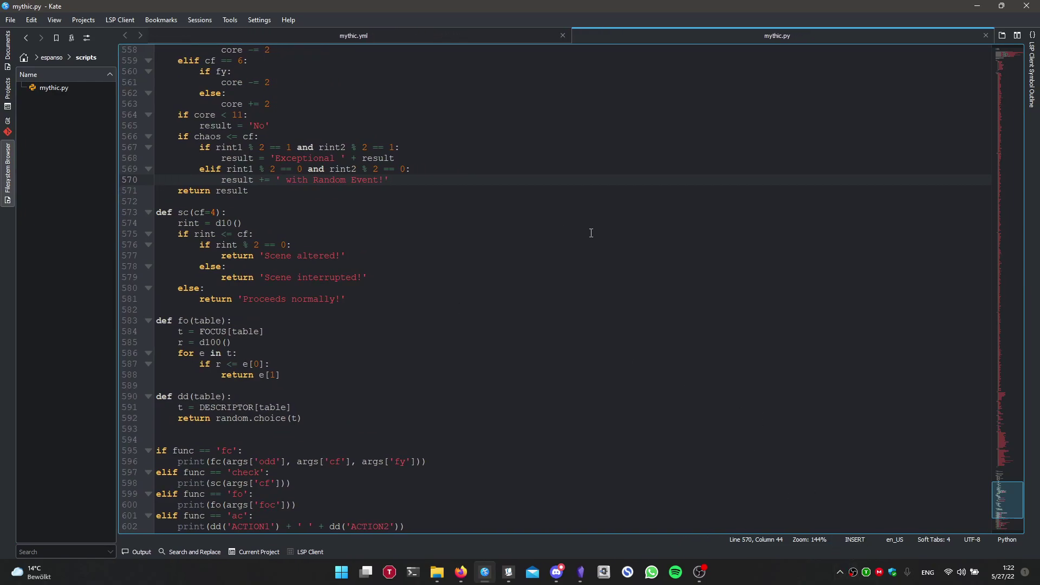
{"action": "scroll", "coordinate": [348, 267], "scroll_direction": "up", "scroll_amount": 20}
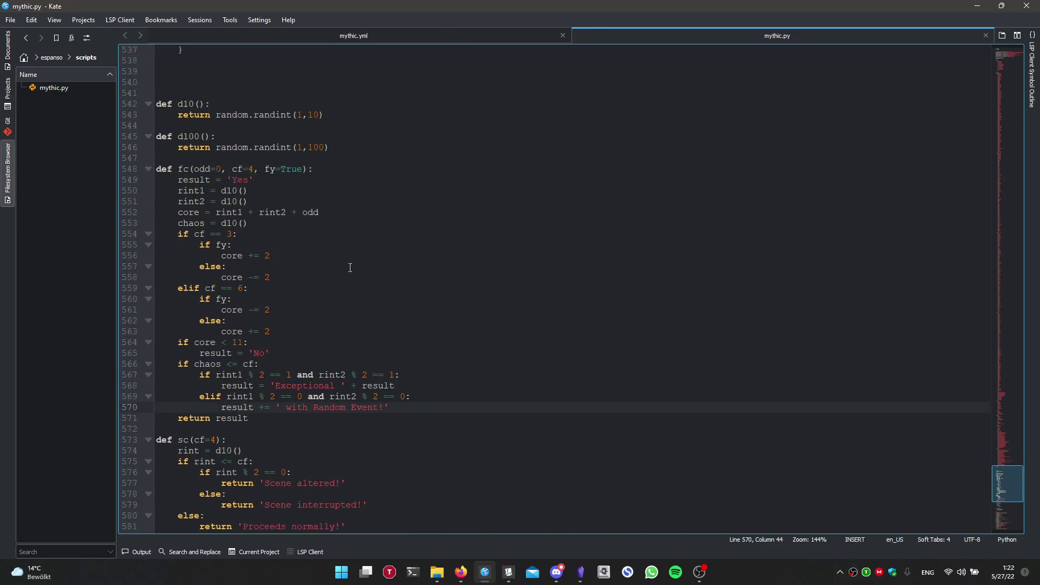
{"action": "scroll", "coordinate": [361, 299], "scroll_direction": "down", "scroll_amount": 20}
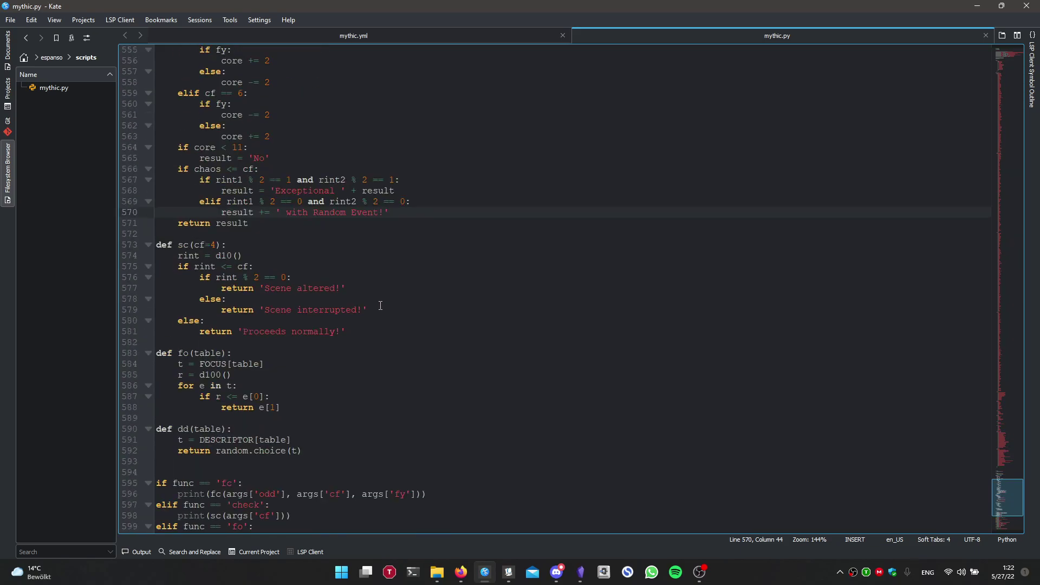
{"action": "key", "text": "alt+Tab"}
{"action": "key", "text": "ctrl+End"}
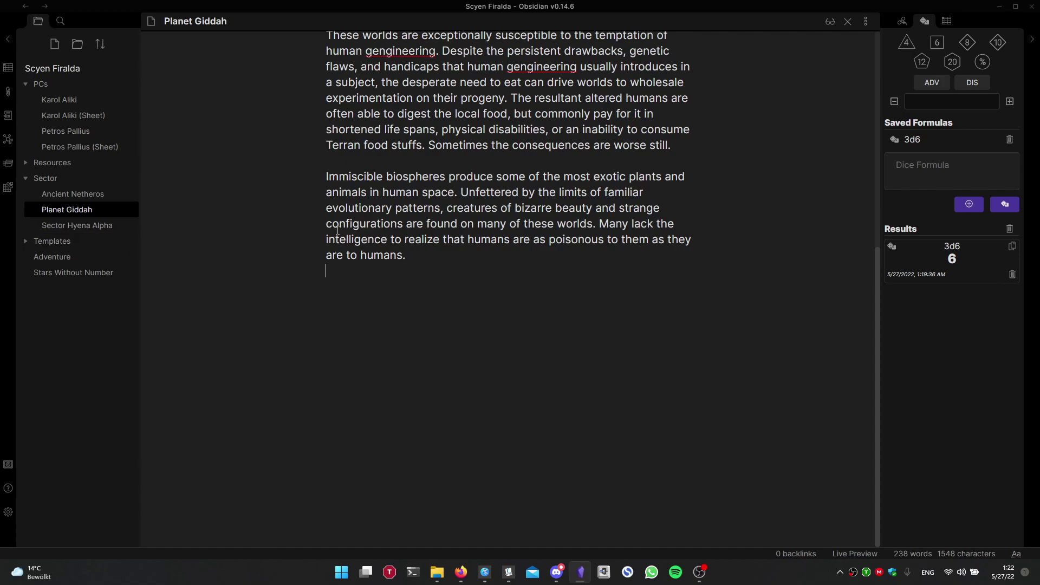
- Below a --- divider, log 'Is the Lord of the evil faction present?' with :fc and :ac oracle results
{"action": "left_click", "coordinate": [370, 277]}
{"action": "type", "text": "----------"}
{"action": "key", "text": "Return"}
{"action": "key", "text": "Return"}
{"action": "type", "text": "Is the Lord of the evi"}
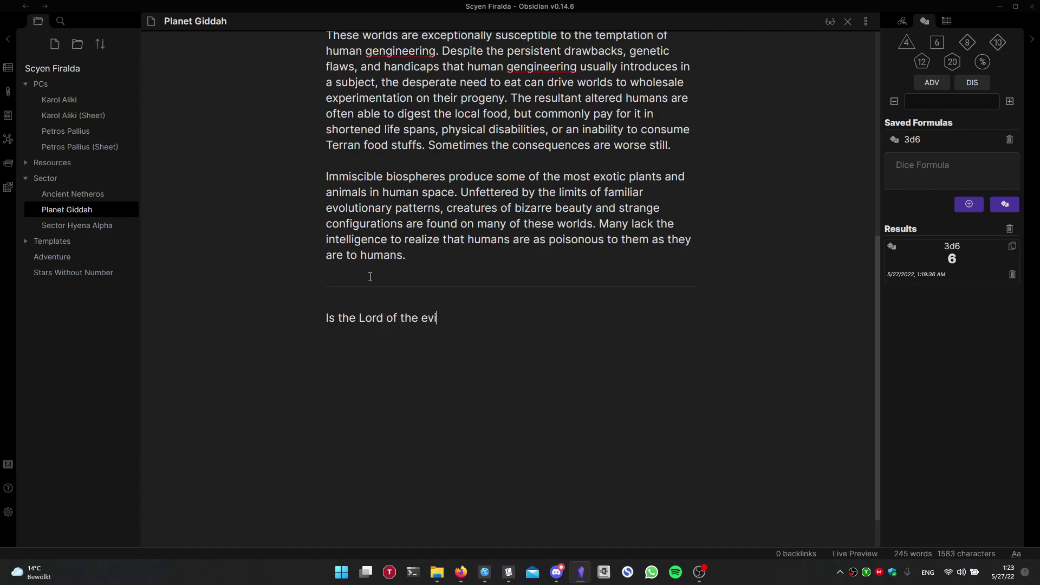
{"action": "type", "text": "l faction present?"}
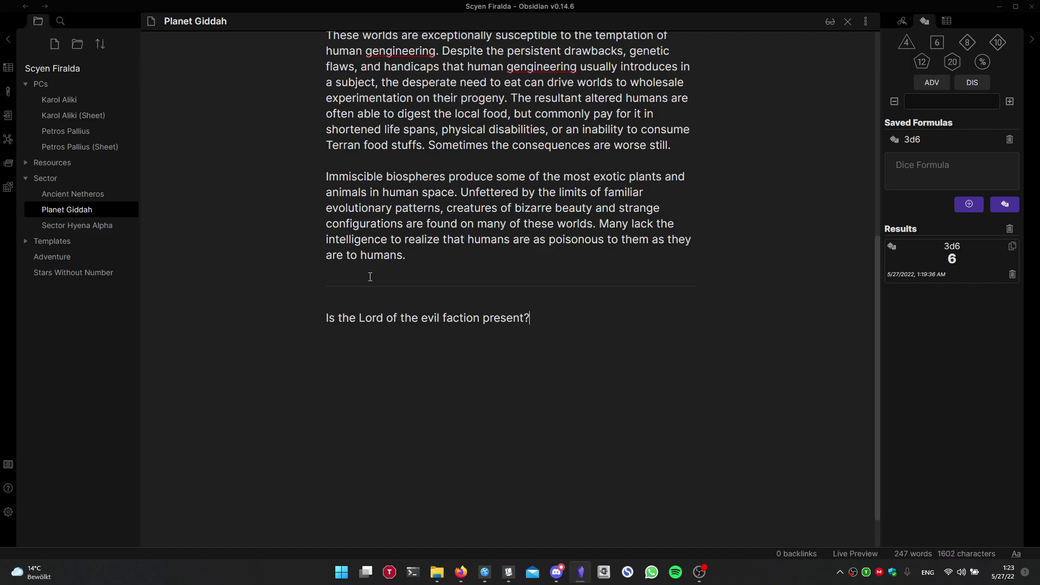
{"action": "key", "text": "Return"}
{"action": "type", "text": ":fc"}
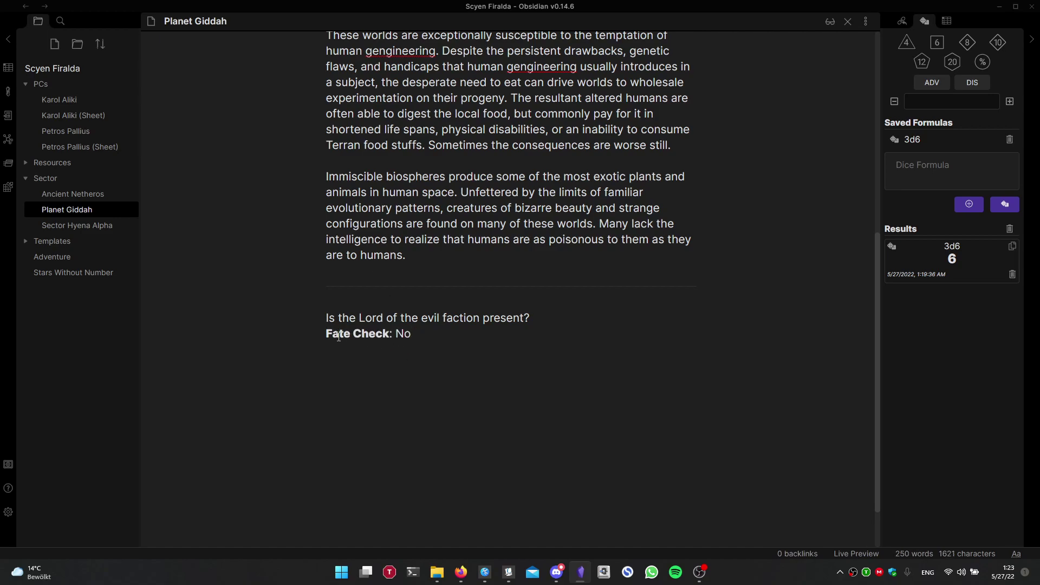
{"action": "key", "text": "Return"}
{"action": "key", "text": "Return"}
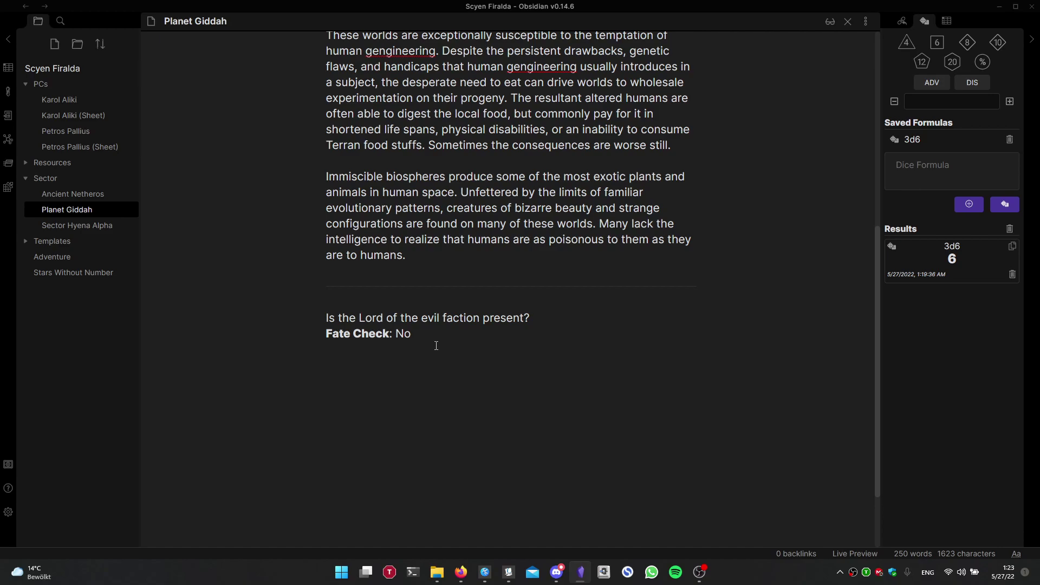
{"action": "type", "text": ":"}
{"action": "type", "text": "ac"}
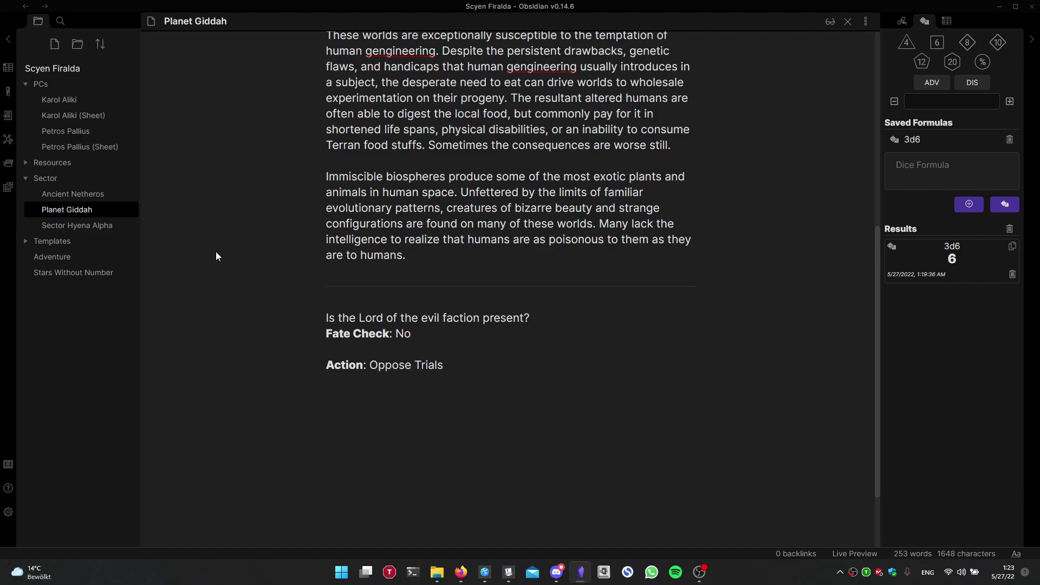
- Look over the mythic.yml macro definitions in Kate, then return to the Planet Giddah note
{"action": "left_click", "coordinate": [486, 578]}
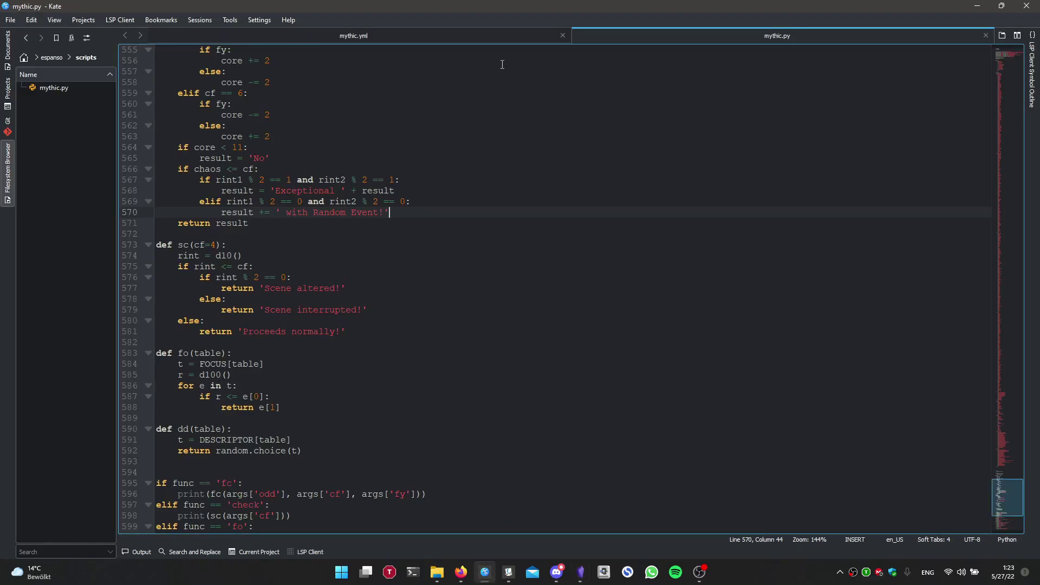
{"action": "left_click", "coordinate": [492, 37]}
{"action": "scroll", "coordinate": [416, 410], "scroll_direction": "down", "scroll_amount": 15}
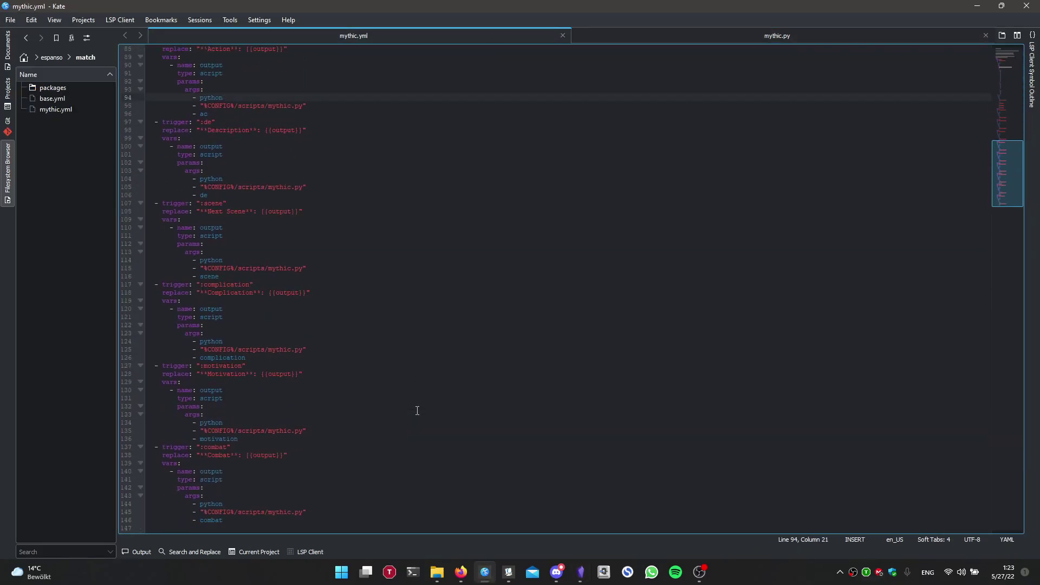
{"action": "key", "text": "alt+Tab"}
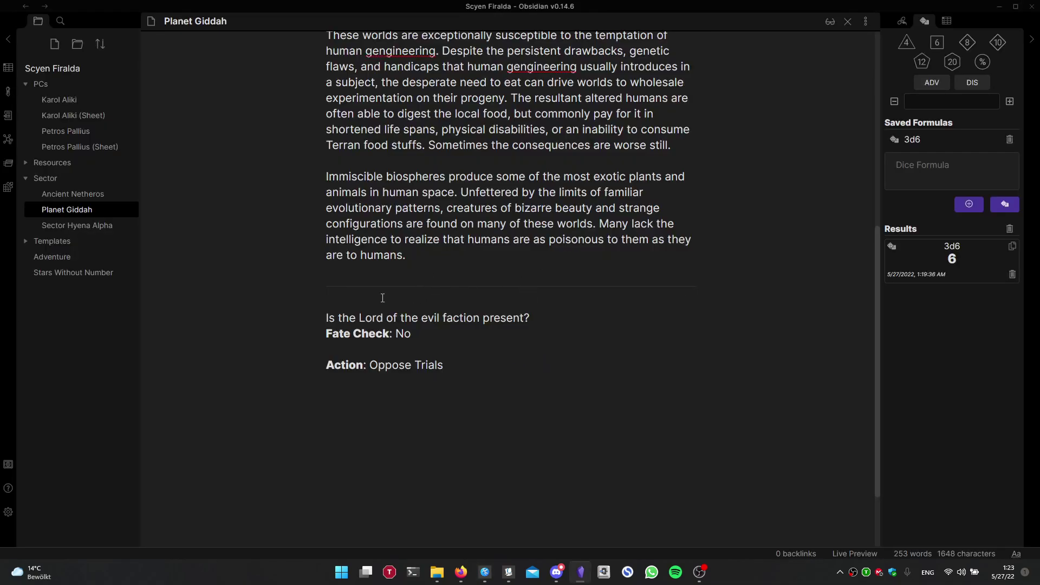
- Place the cursor after 'Action: Oppose Trials', then open the Sector Hyena Alpha map
{"action": "scroll", "coordinate": [362, 288], "scroll_direction": "up", "scroll_amount": 7}
{"action": "scroll", "coordinate": [474, 282], "scroll_direction": "down", "scroll_amount": 8}
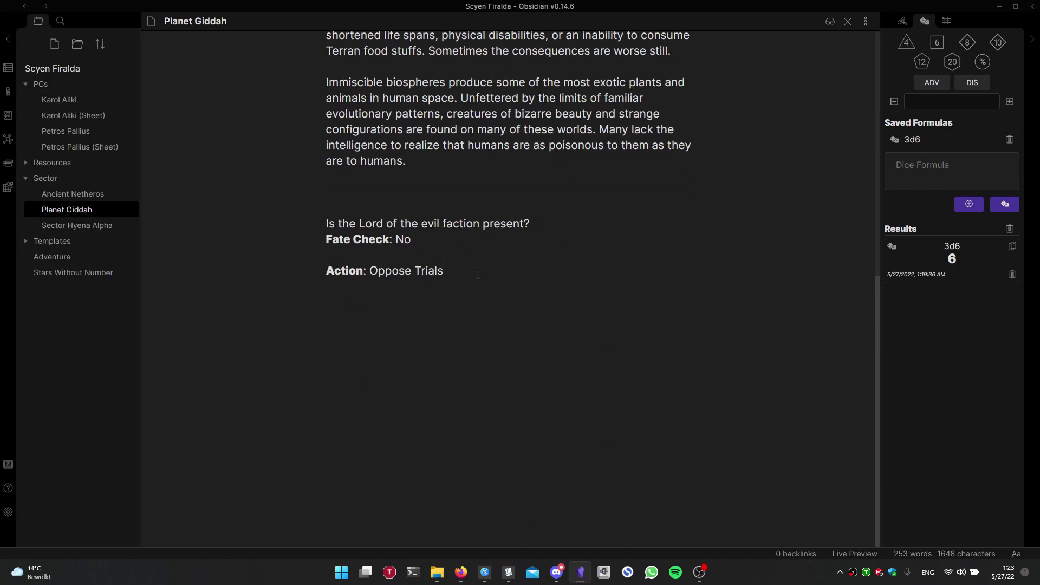
{"action": "left_click", "coordinate": [489, 324]}
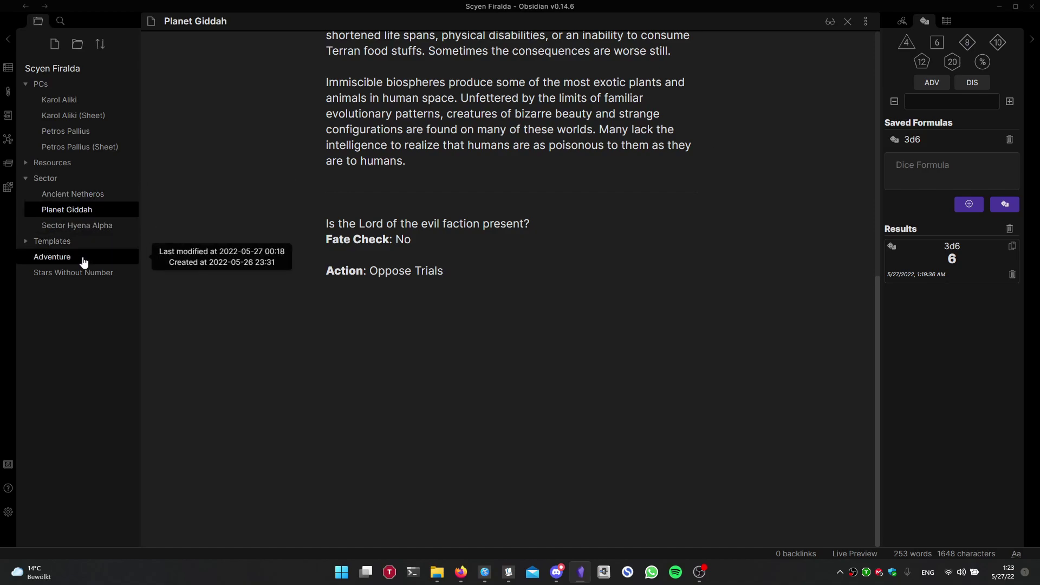
{"action": "left_click", "coordinate": [86, 225]}
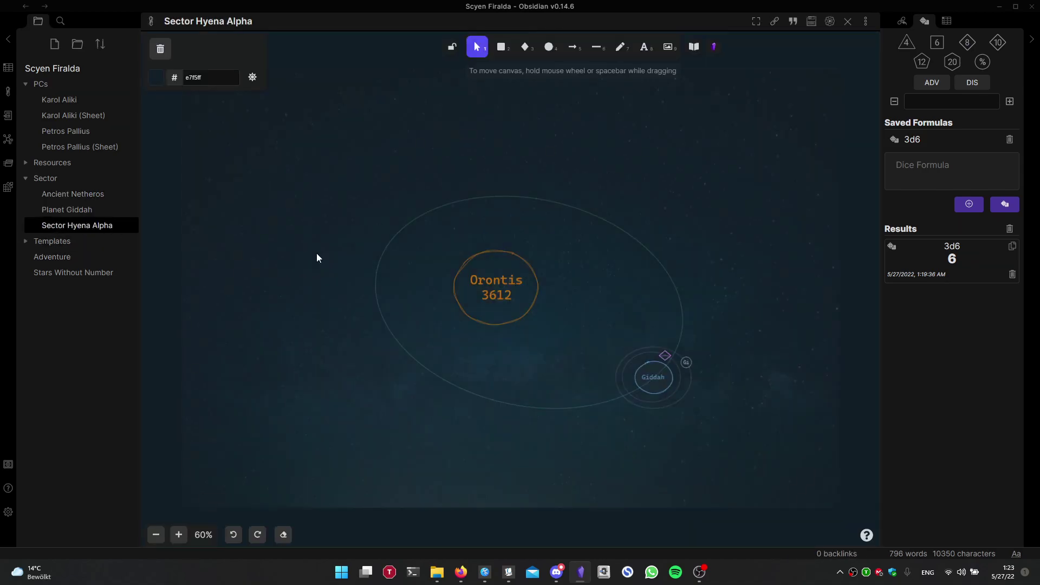
{"action": "scroll", "coordinate": [503, 283], "scroll_direction": "down", "scroll_amount": 4}
- Open Petros Pallius (Sheet) and zoom and pan across the Clergy/Expert character sheet
{"action": "left_click", "coordinate": [76, 147]}
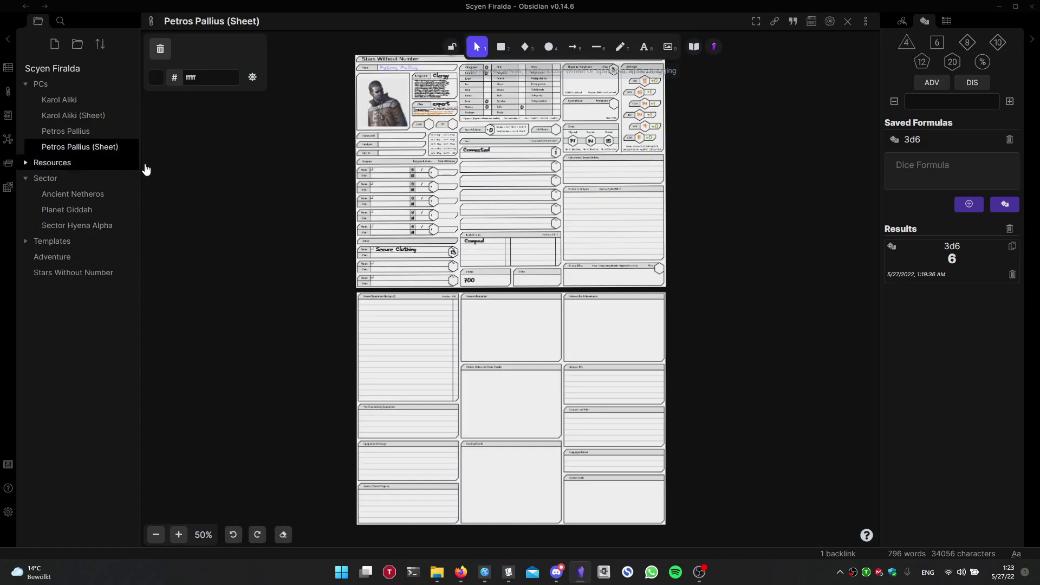
{"action": "scroll", "coordinate": [493, 222], "scroll_direction": "up", "scroll_amount": 6}
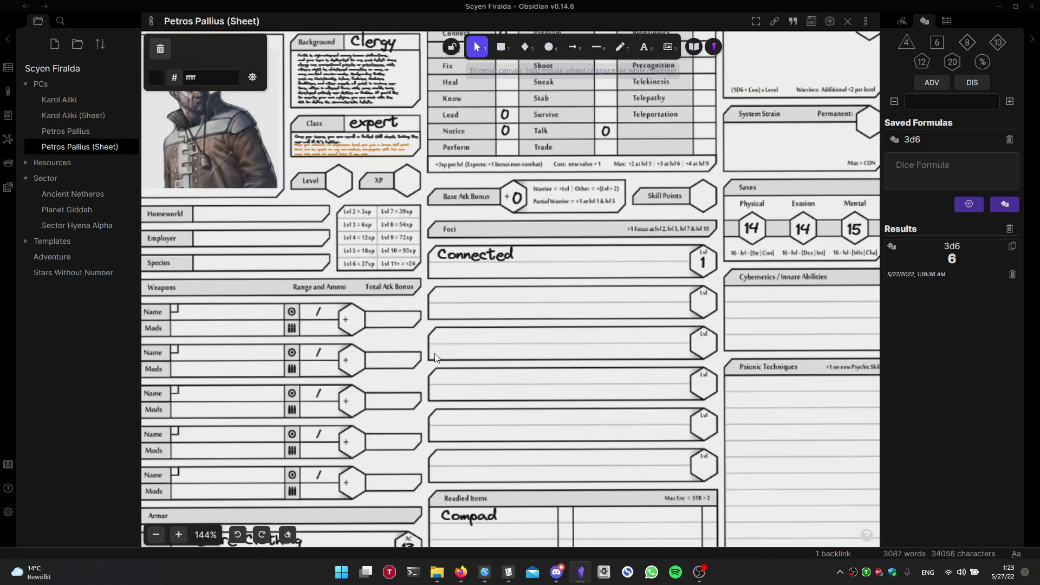
{"action": "scroll", "coordinate": [460, 328], "scroll_direction": "up", "scroll_amount": 2}
{"action": "scroll", "coordinate": [602, 348], "scroll_direction": "right", "scroll_amount": 4}
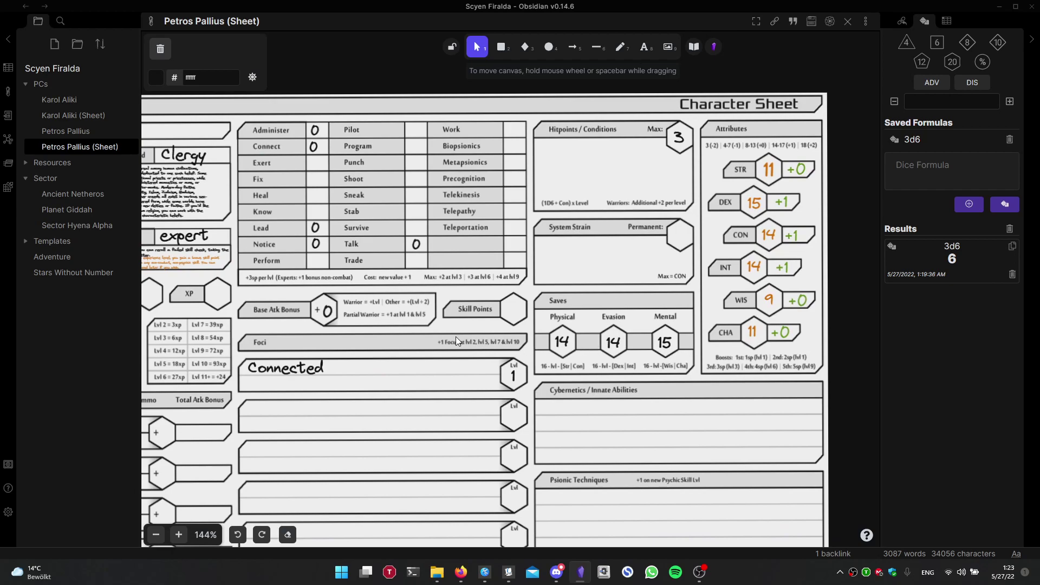
{"action": "scroll", "coordinate": [456, 337], "scroll_direction": "left", "scroll_amount": 3}
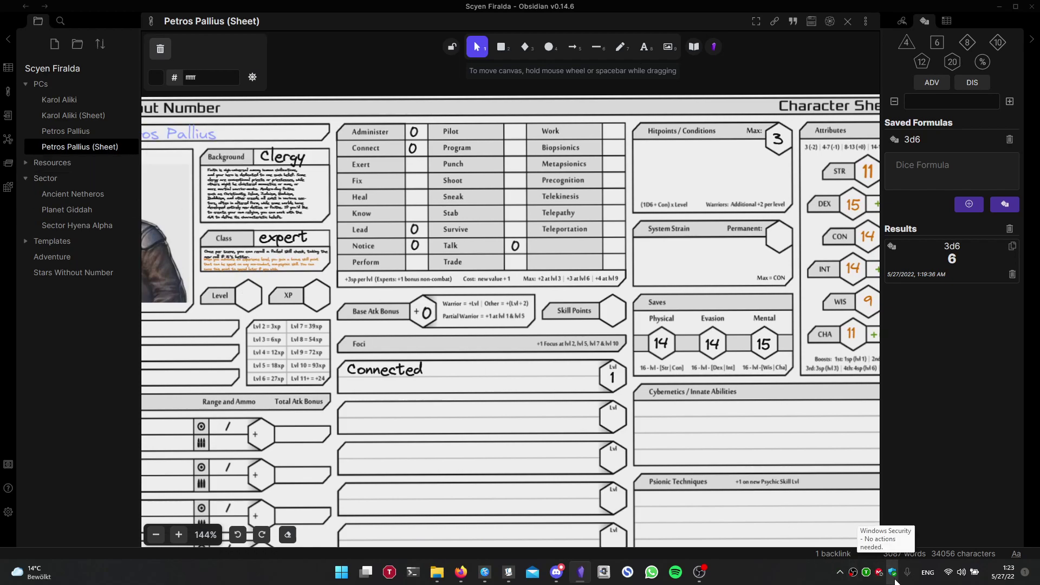
{"action": "scroll", "coordinate": [695, 356], "scroll_direction": "right", "scroll_amount": 3}
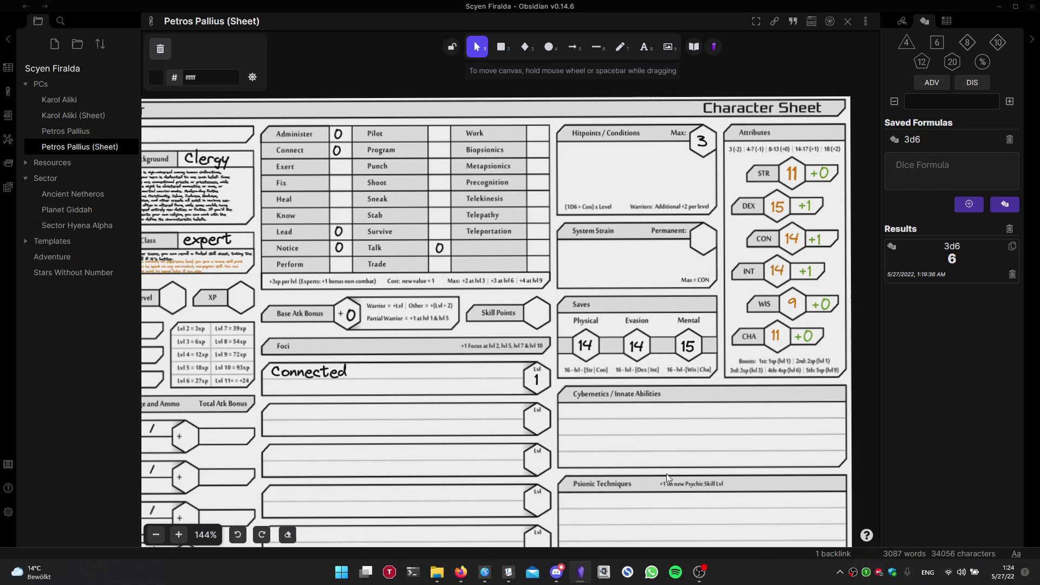
{"action": "left_click_drag", "start_coordinate": [350, 262], "coordinate": [495, 284]}
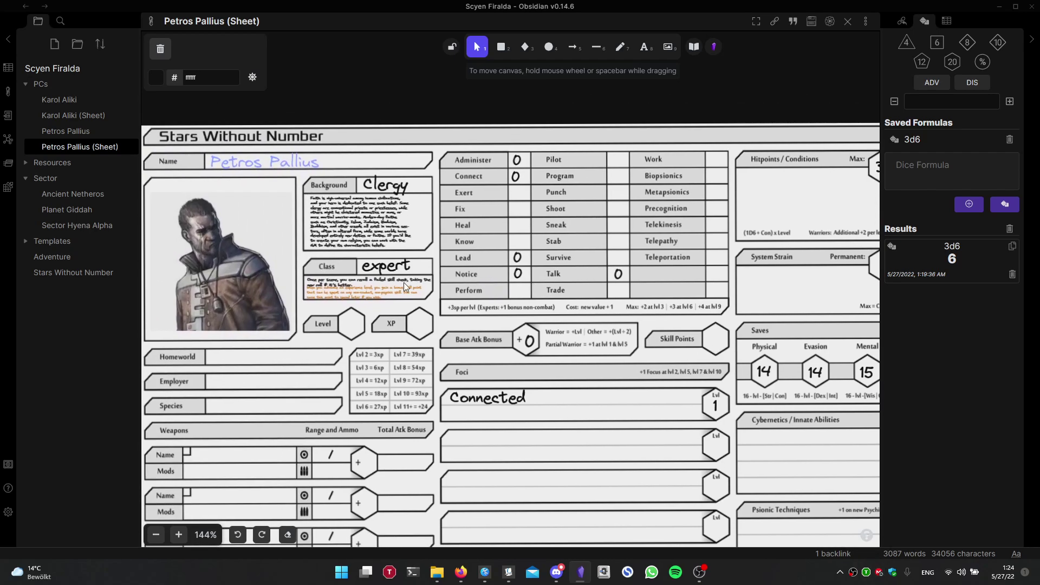
{"action": "scroll", "coordinate": [365, 295], "scroll_direction": "up", "scroll_amount": 5}
{"action": "scroll", "coordinate": [367, 292], "scroll_direction": "down", "scroll_amount": 6}
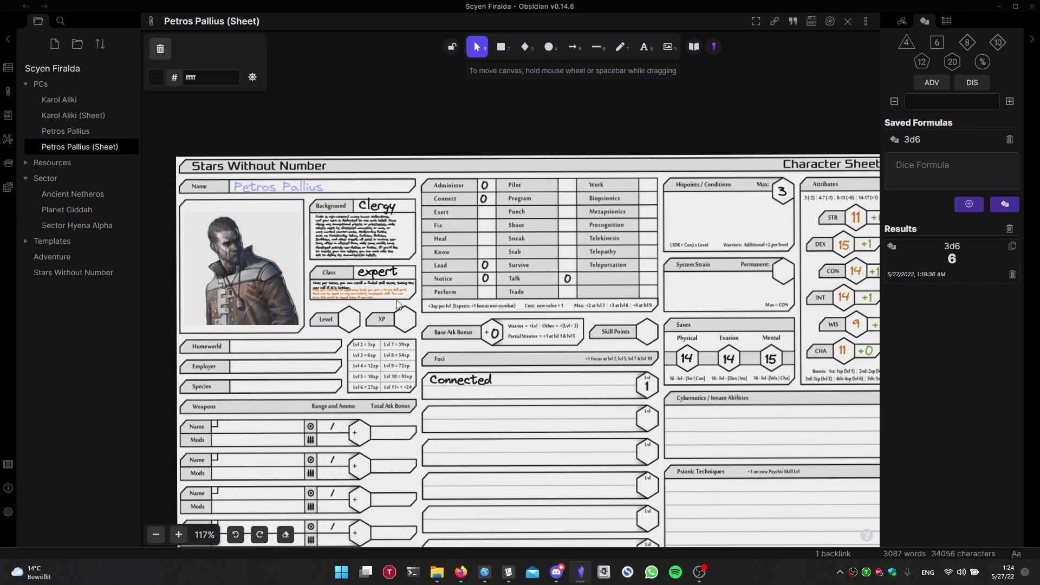